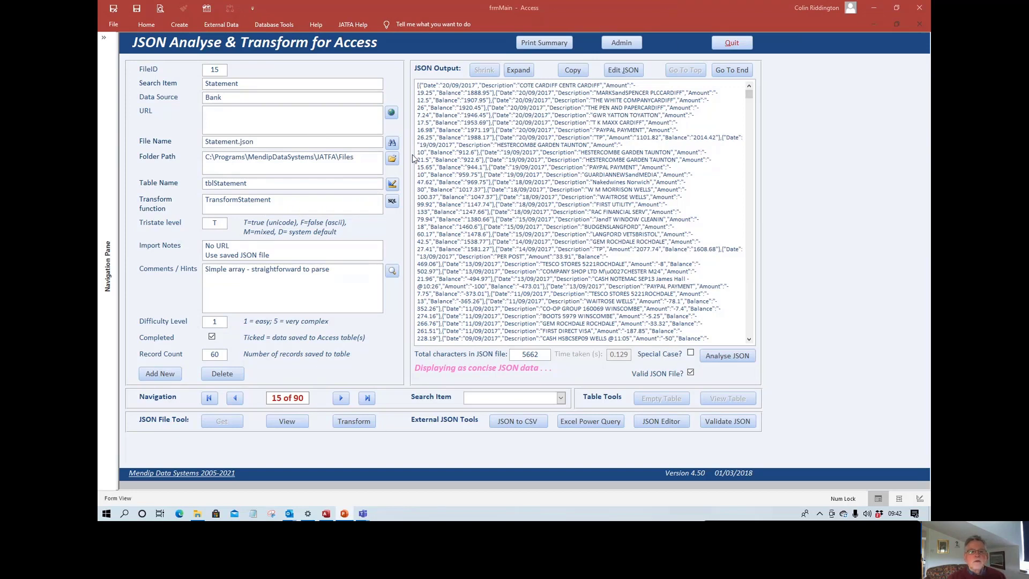
# Step: Open the Statement.json source file in Notepad to examine its raw contents, and close it again
pyautogui.click(393, 143)
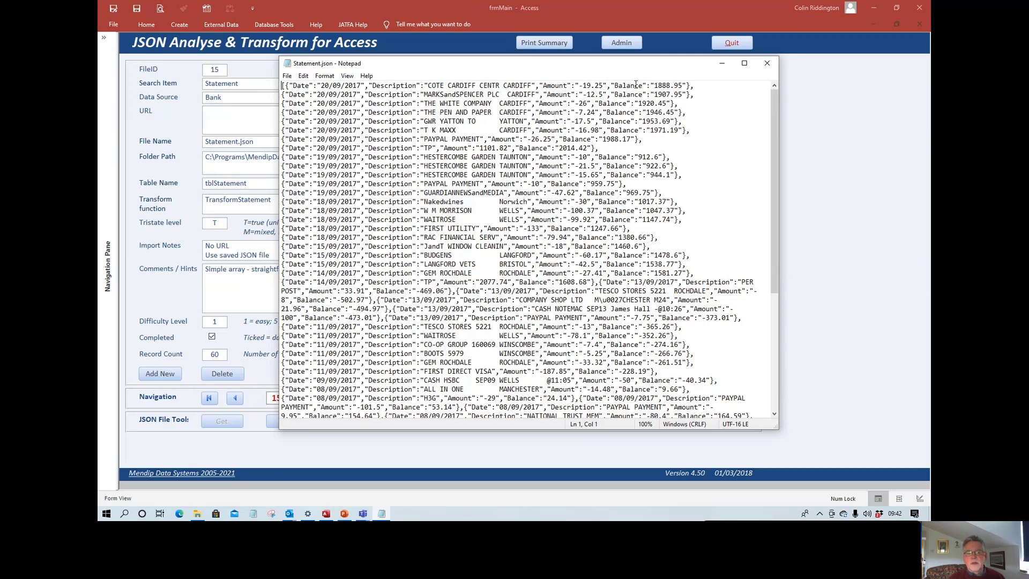
pyautogui.click(768, 65)
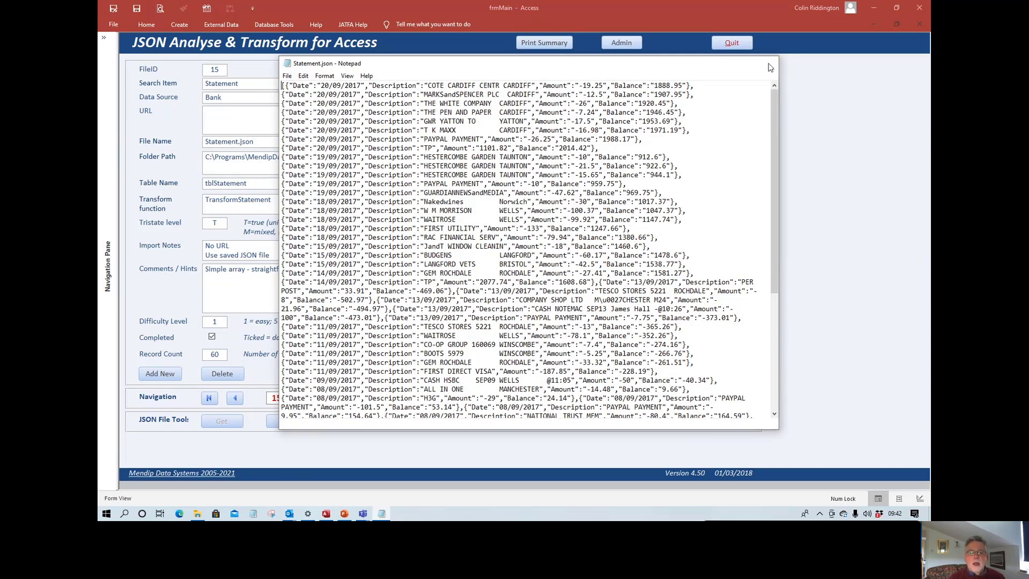
pyautogui.click(540, 216)
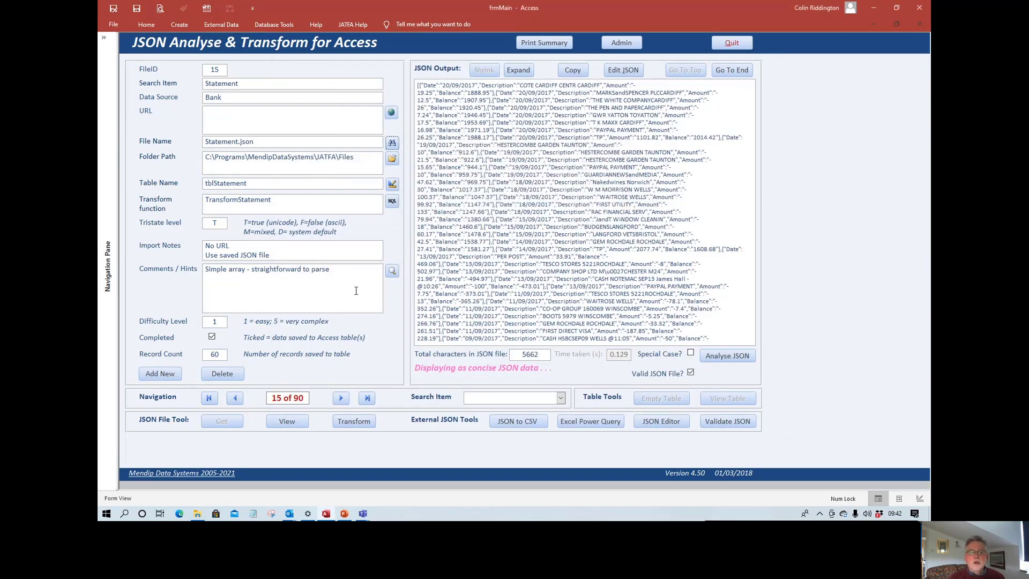
# Step: Show the JSON output in expanded form, and bring up the creation prompt for tblStatement without creating the table
pyautogui.click(518, 72)
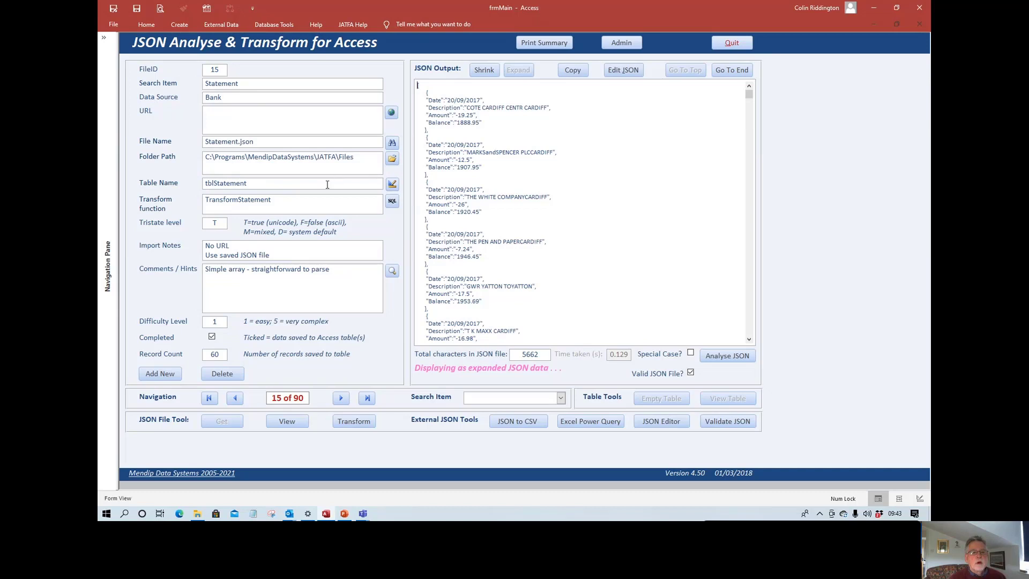
pyautogui.click(392, 184)
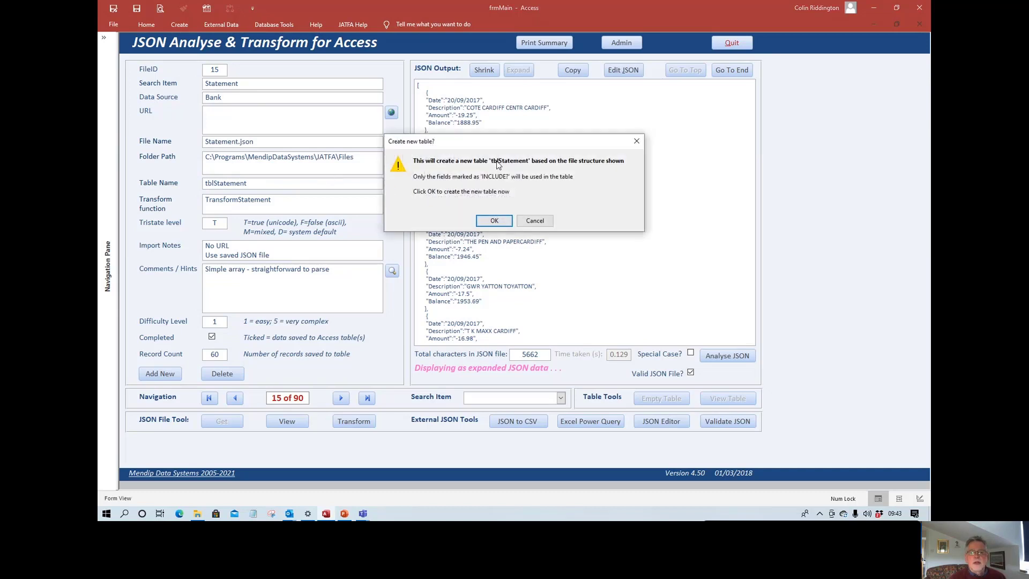
pyautogui.click(533, 223)
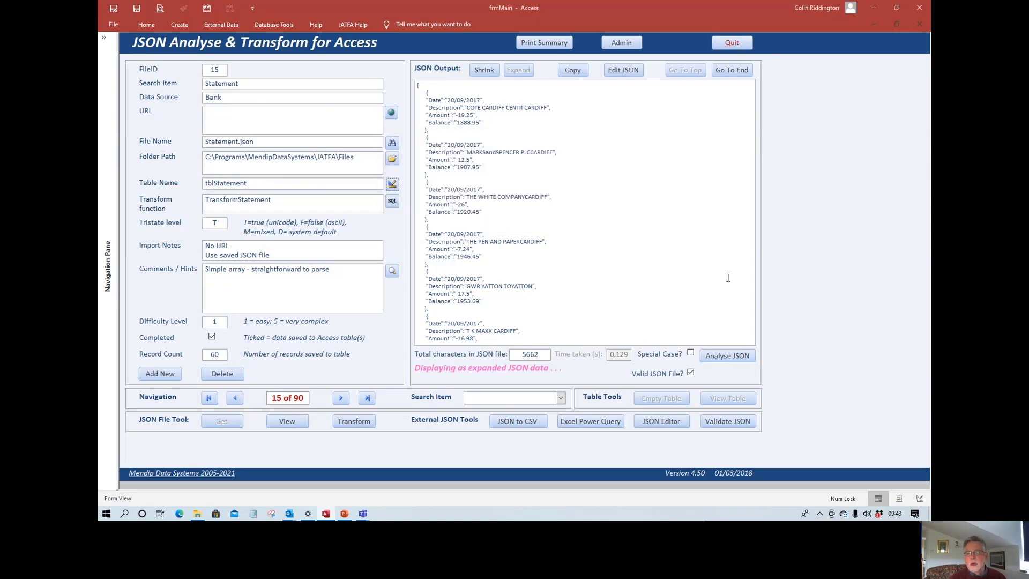
# Step: Open the file analysis for Statement.json, remove all its field rows, and re-run the analysis, accepting the result as correct
pyautogui.click(738, 359)
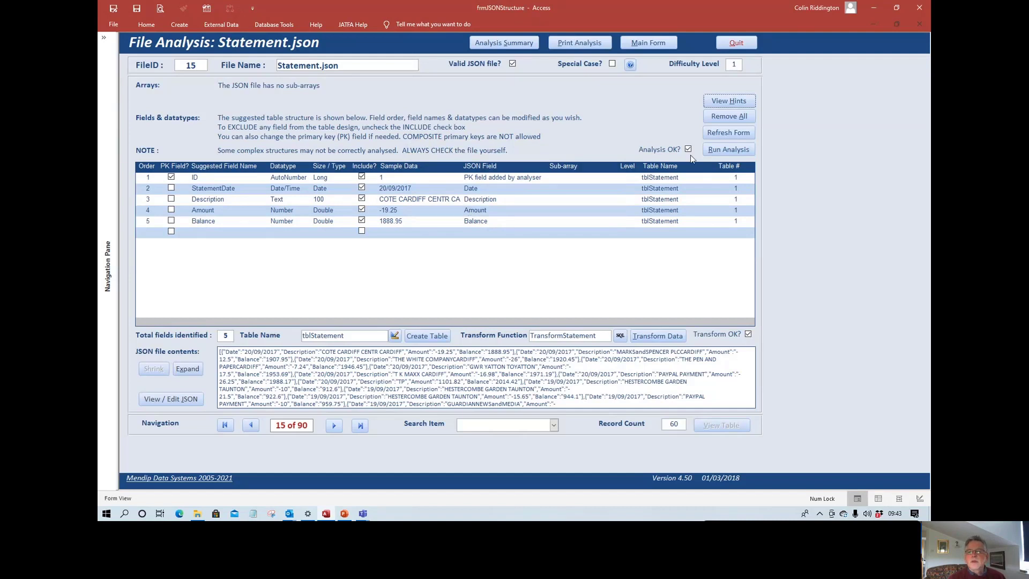
pyautogui.click(724, 117)
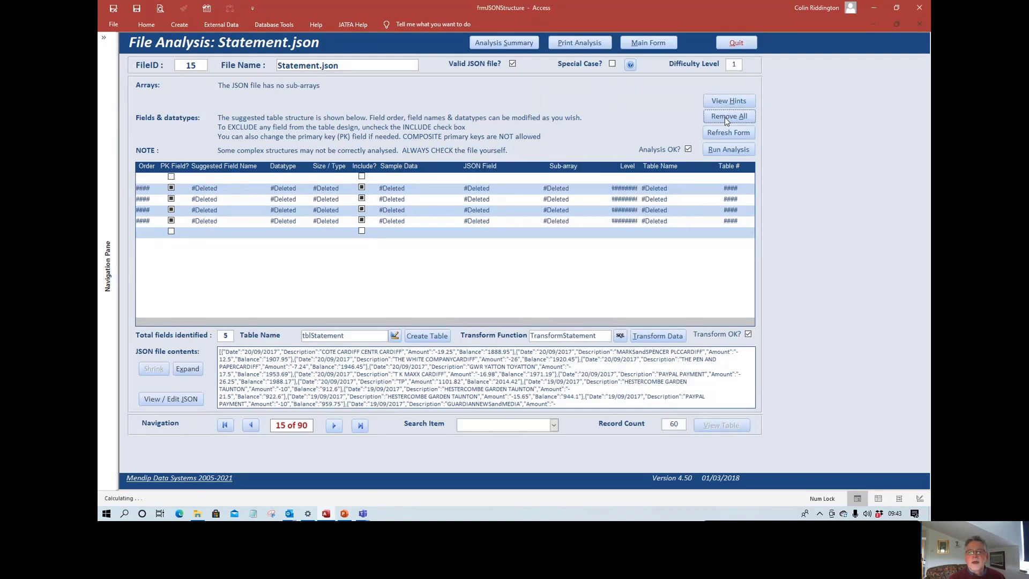
pyautogui.click(741, 148)
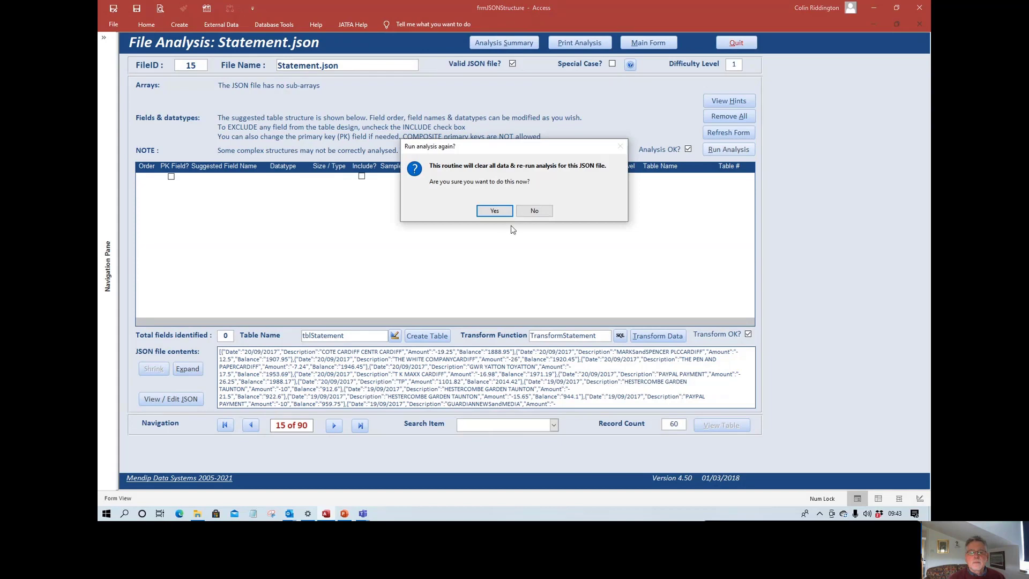
pyautogui.click(494, 210)
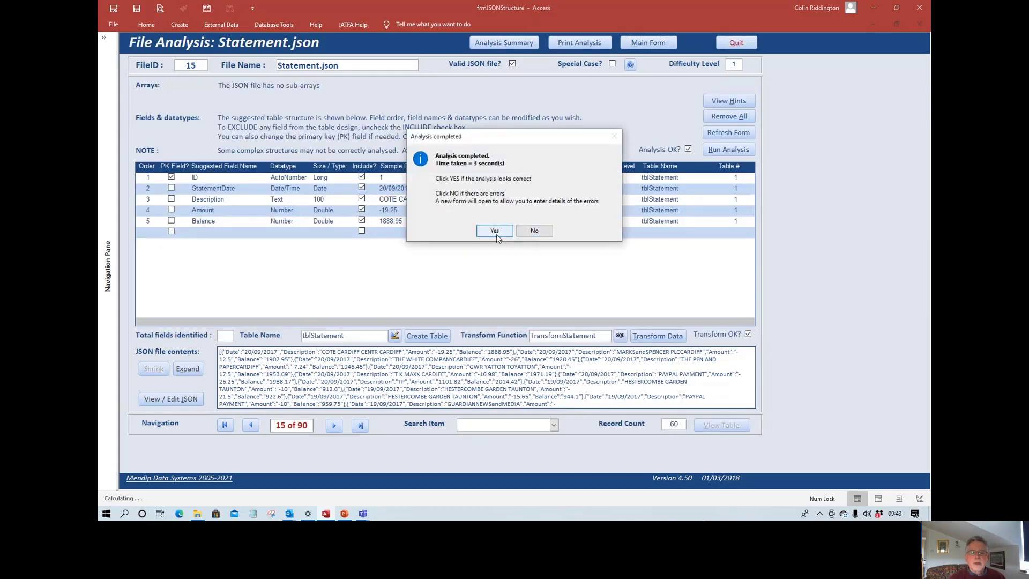
pyautogui.click(495, 231)
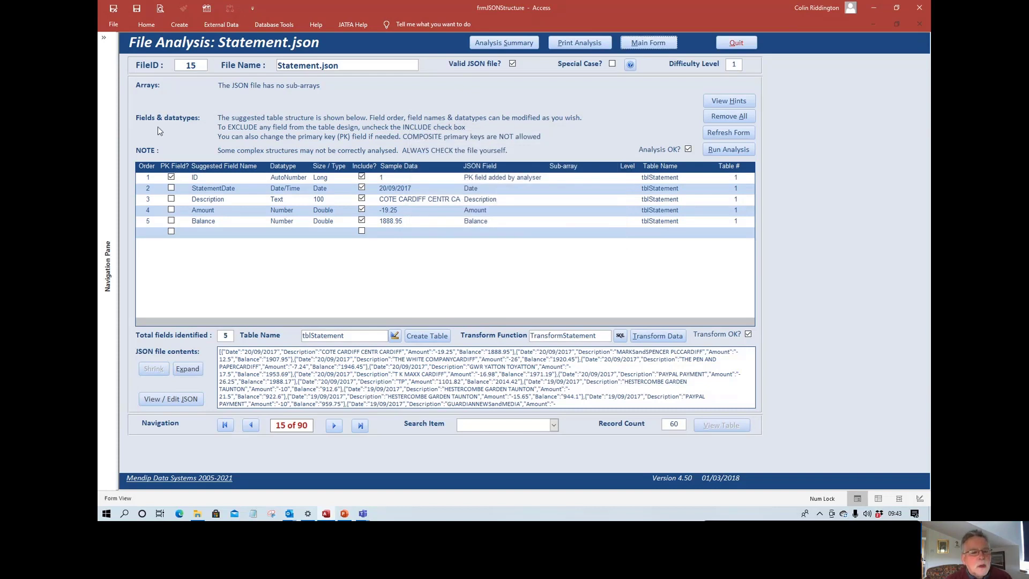
# Step: Expand the JSON file contents in the analysis form, and create the table tblStatement from the suggested field structure
pyautogui.click(188, 368)
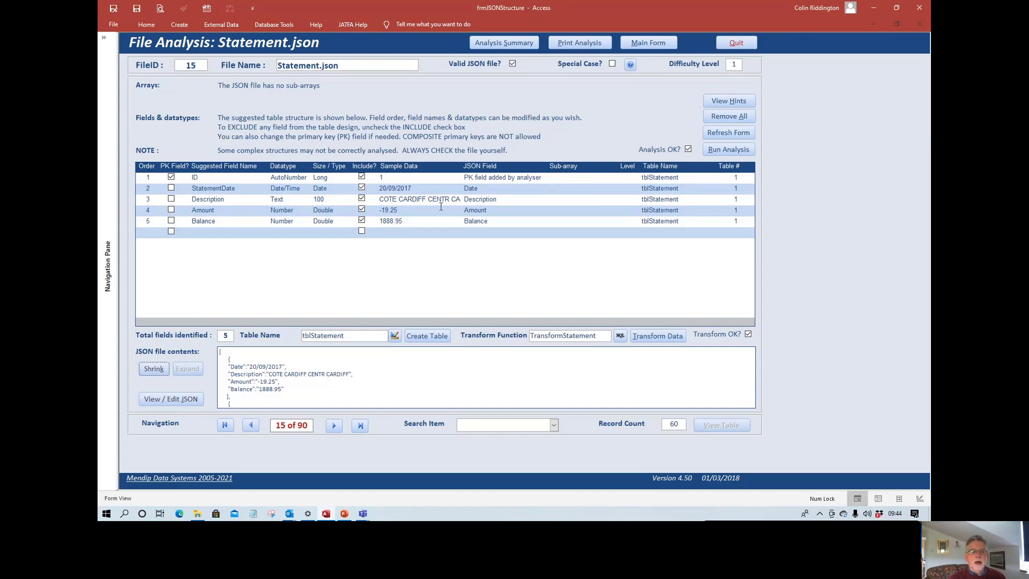
pyautogui.click(316, 200)
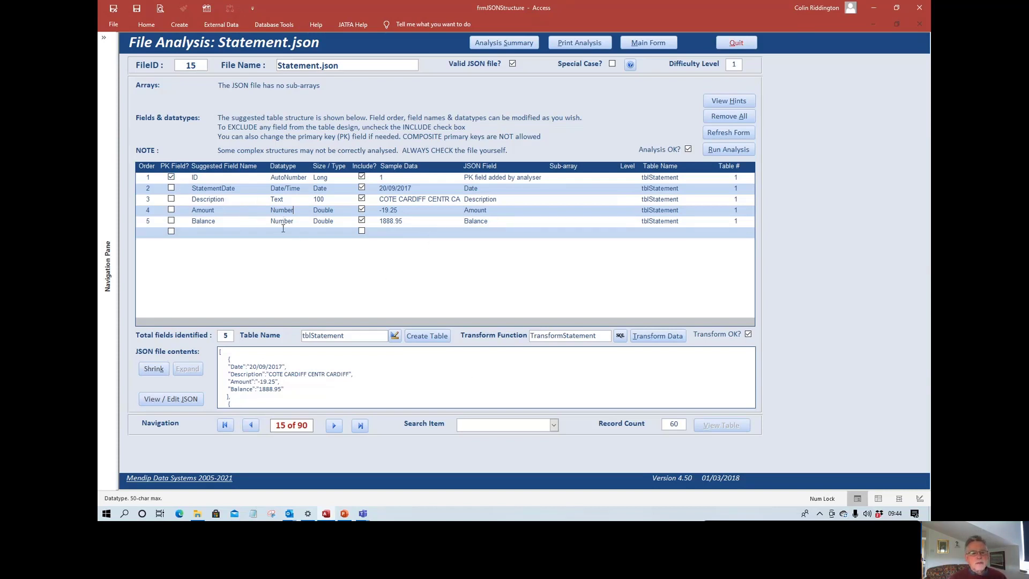
pyautogui.click(433, 341)
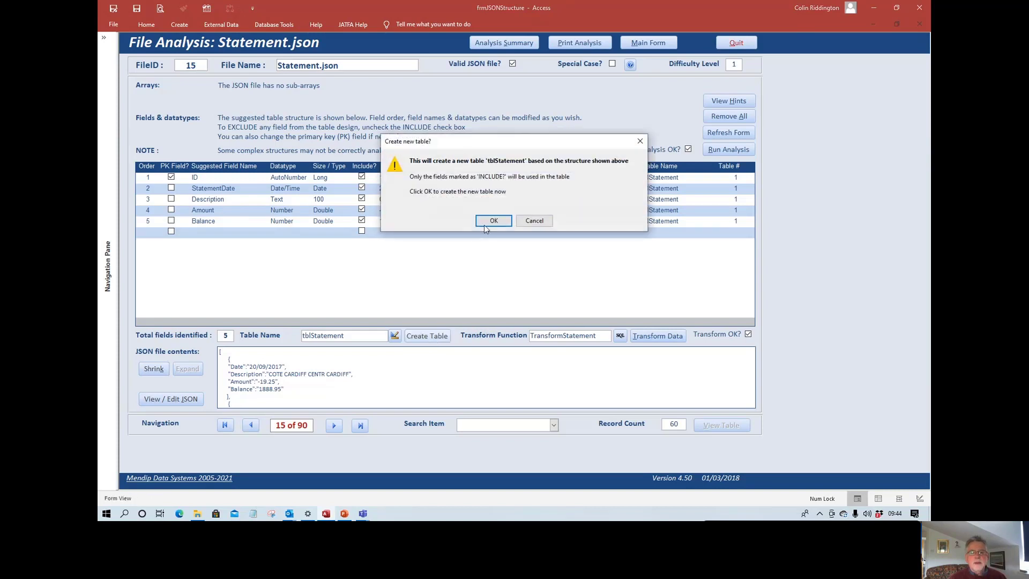
pyautogui.click(492, 223)
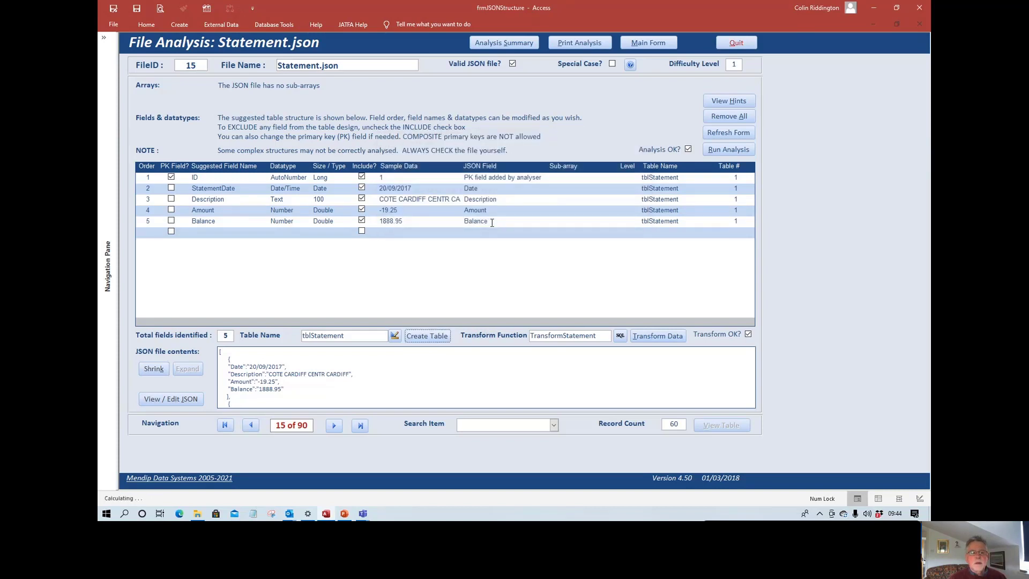
pyautogui.click(492, 209)
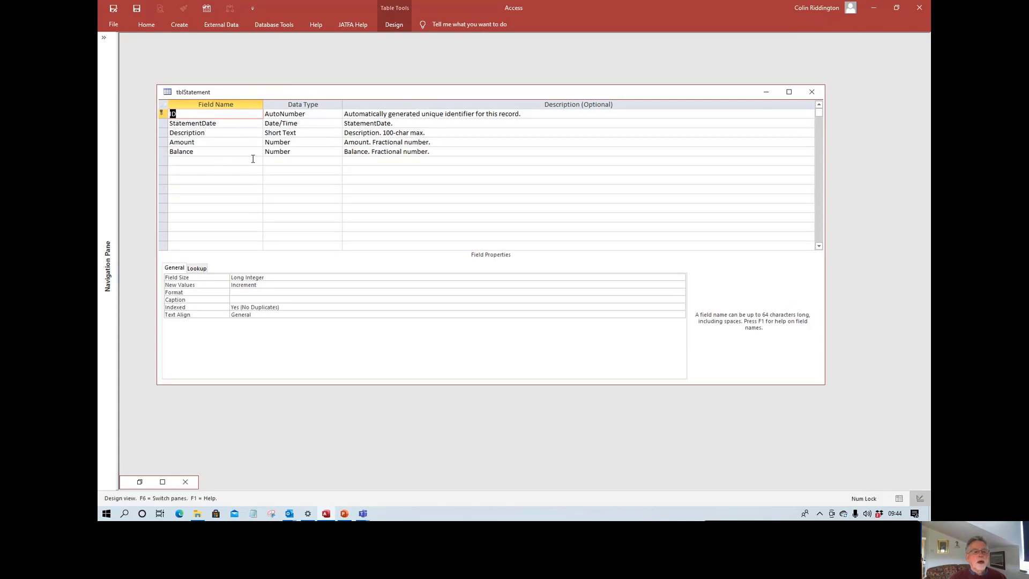
# Step: Check the properties of the StatementDate, Description, Amount and Balance fields in the tblStatement design, and close it
pyautogui.click(323, 125)
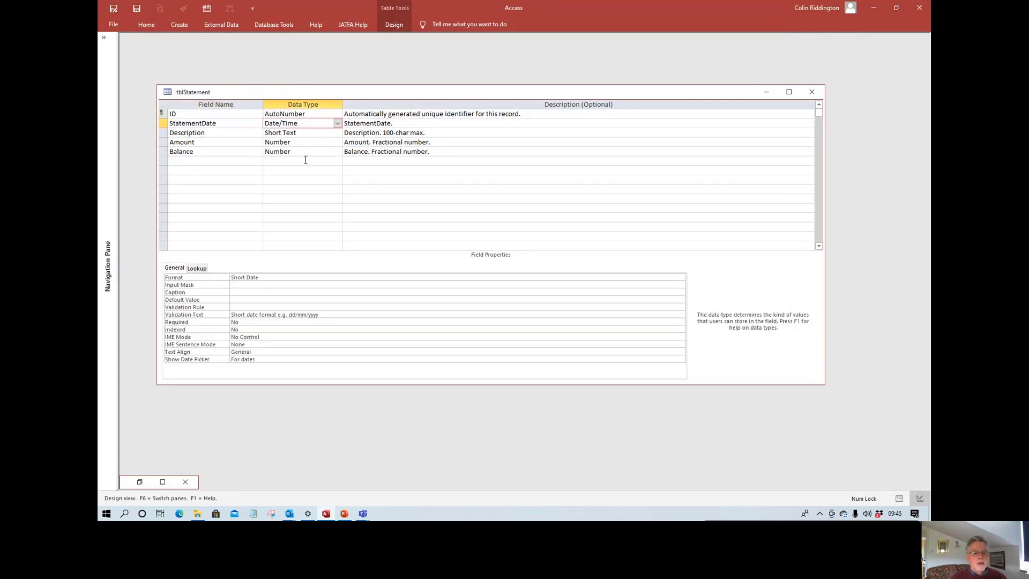
pyautogui.click(314, 135)
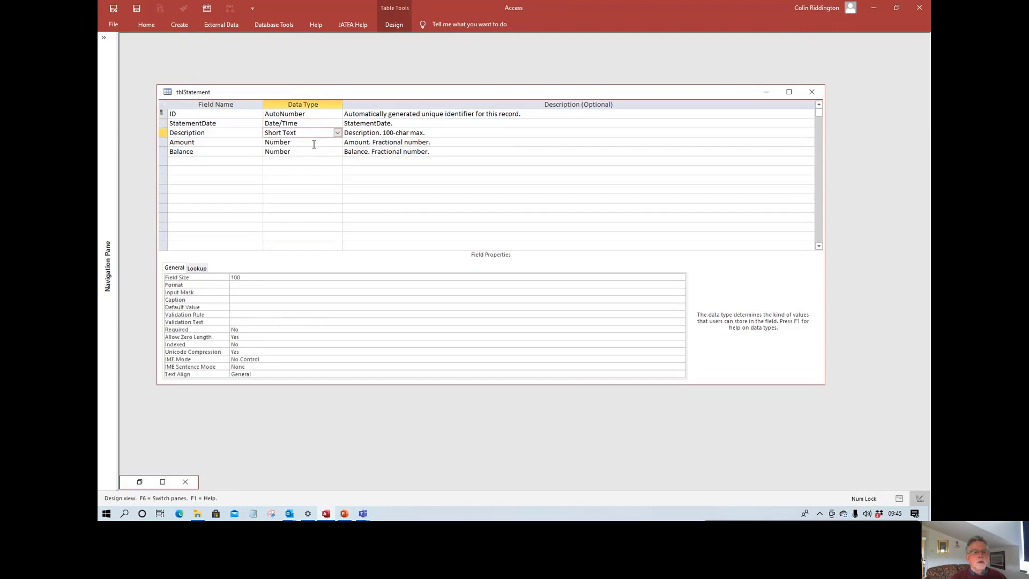
pyautogui.click(314, 142)
pyautogui.click(314, 153)
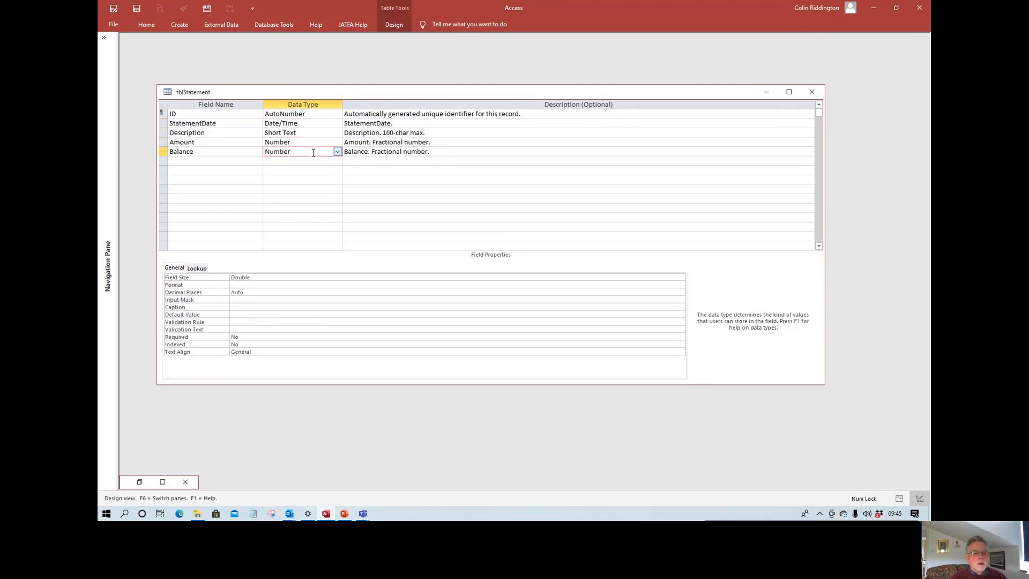
pyautogui.click(813, 92)
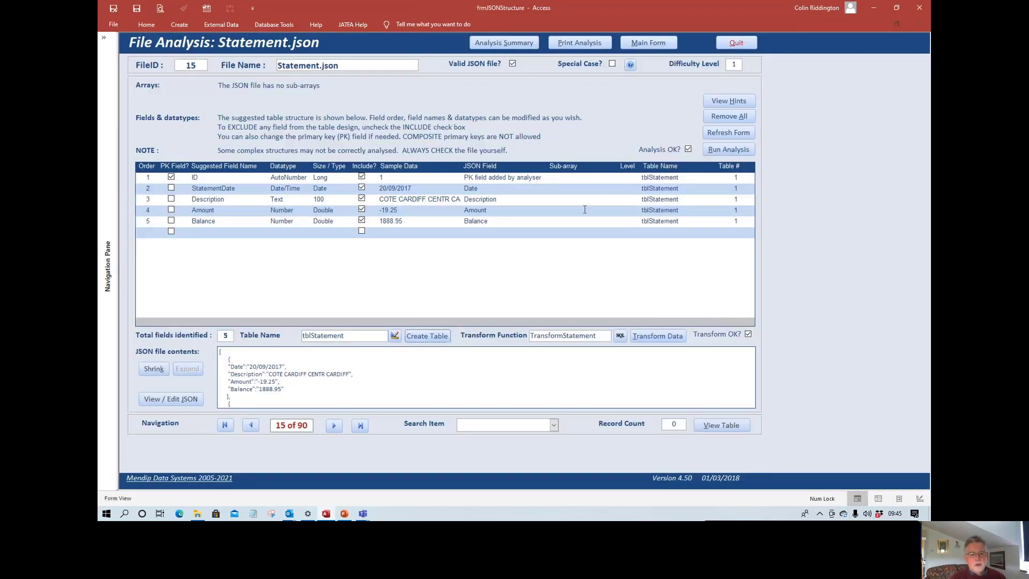
# Step: Reopen the tblStatement design, switch it to the datasheet to check its records, and close the table
pyautogui.click(394, 336)
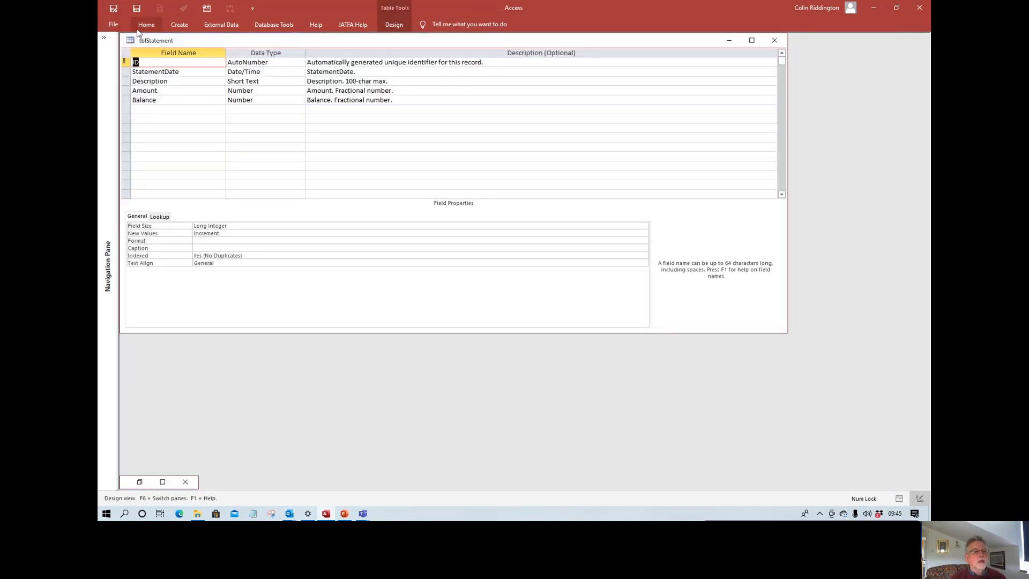
pyautogui.click(145, 26)
pyautogui.click(109, 40)
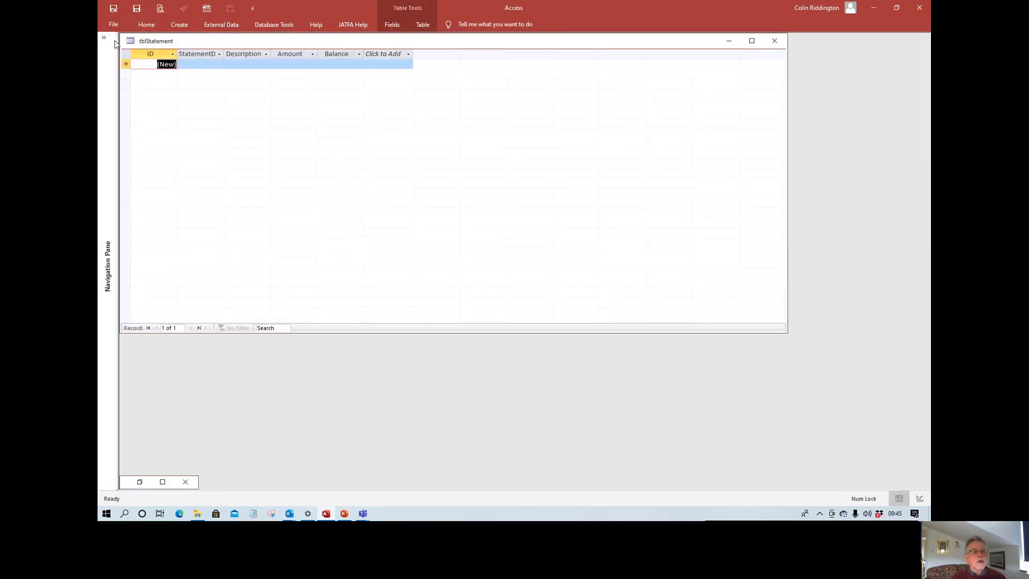
pyautogui.click(774, 41)
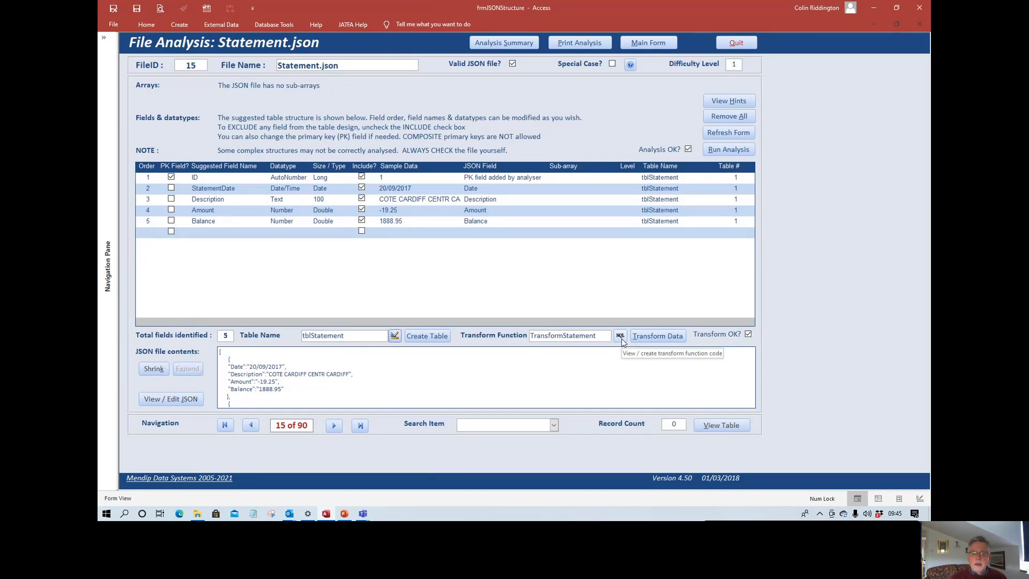
# Step: Create the missing transform function TransformStatement and open its draft code for checking
pyautogui.click(621, 340)
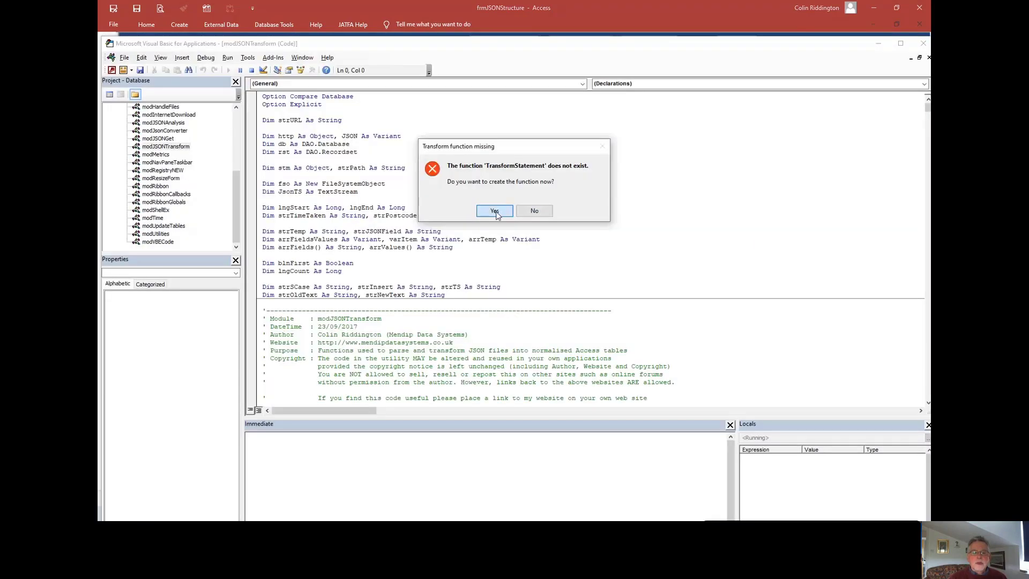
pyautogui.click(495, 211)
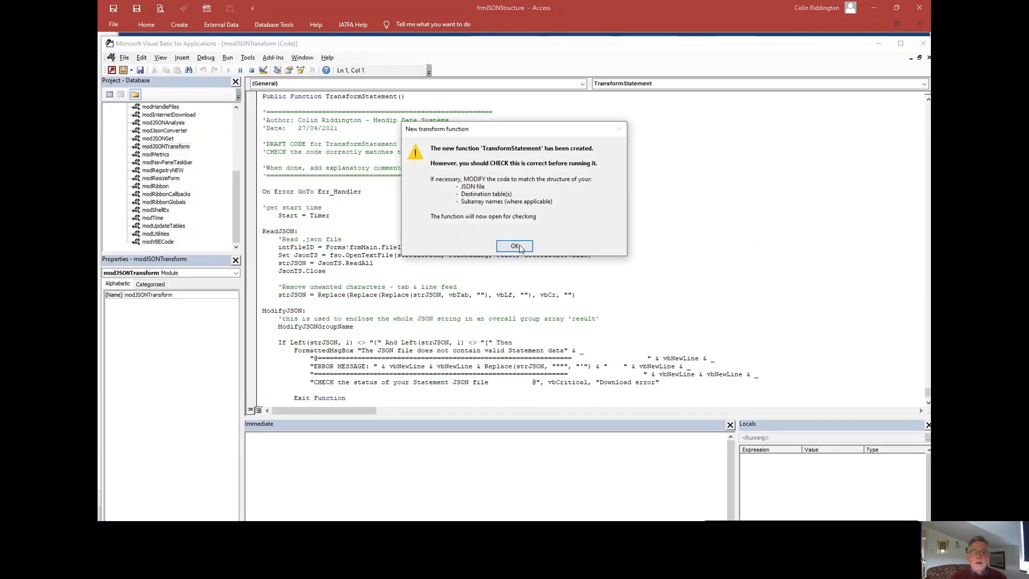
pyautogui.click(517, 244)
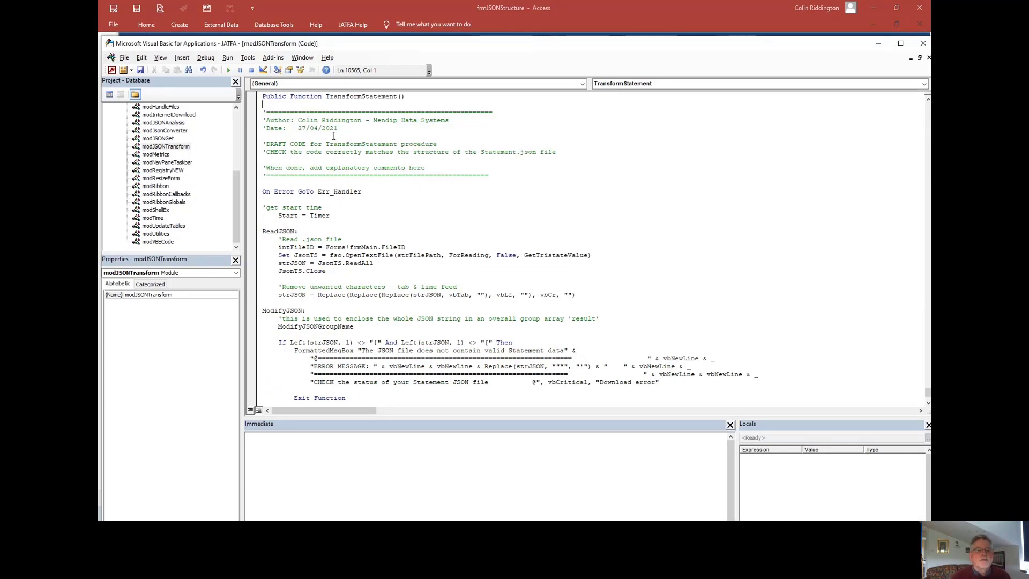
# Step: Look over the module's procedure list, and examine the TransformStatement code from its header through the tblStatement recordset section
pyautogui.click(923, 83)
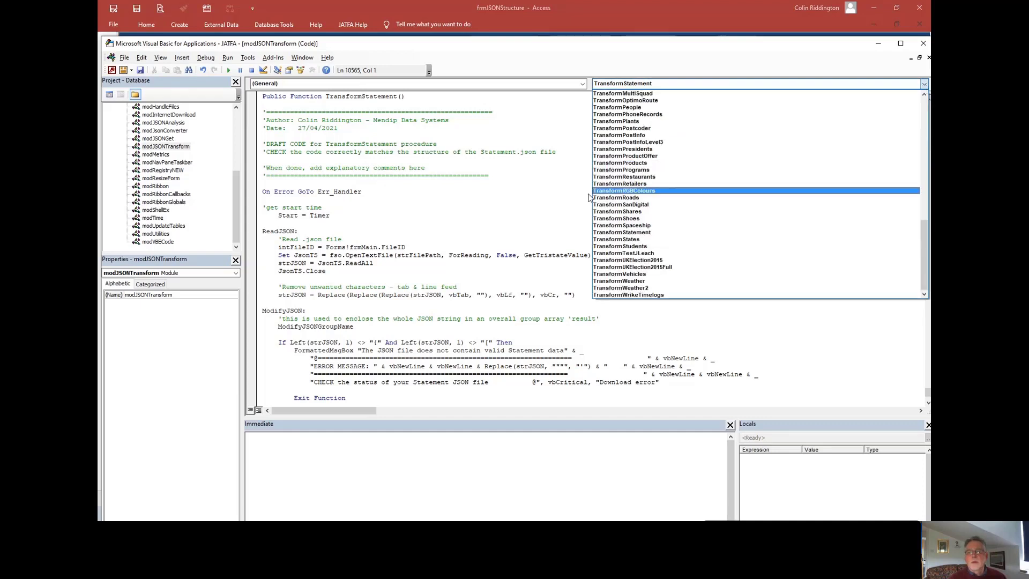
pyautogui.click(554, 207)
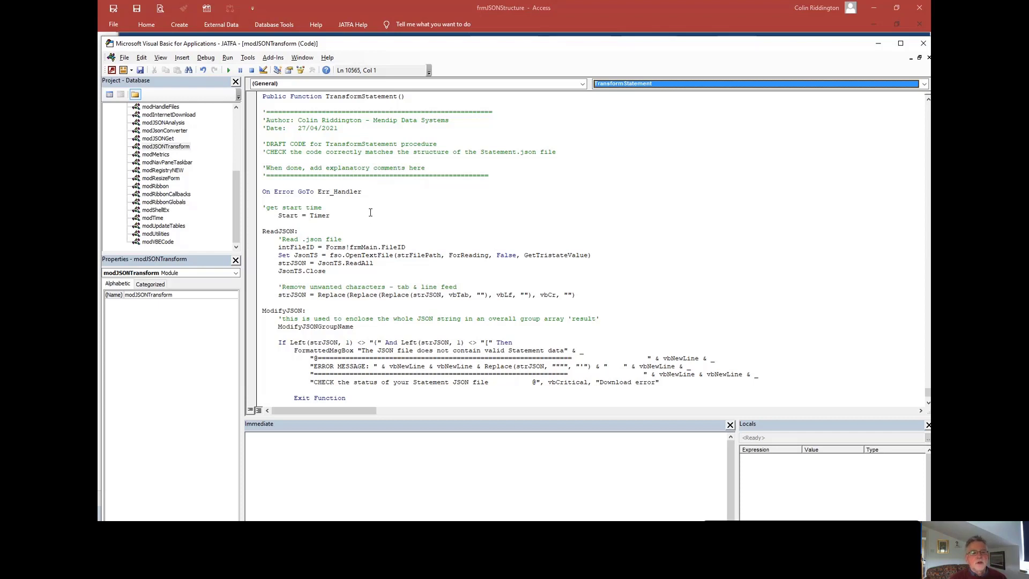
pyautogui.scroll(-3, 370, 217)
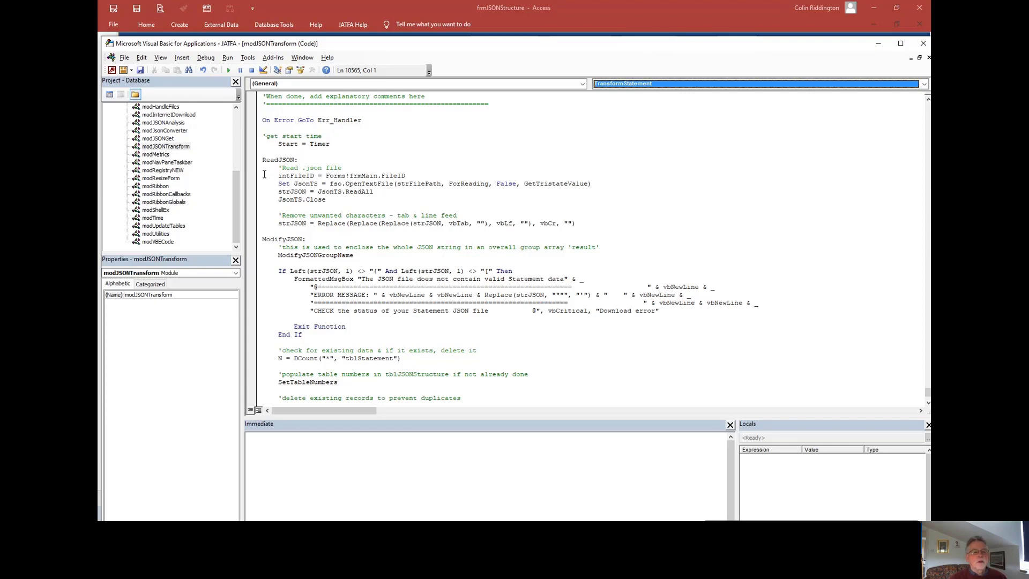
pyautogui.scroll(-2, 316, 175)
pyautogui.scroll(-1, 316, 176)
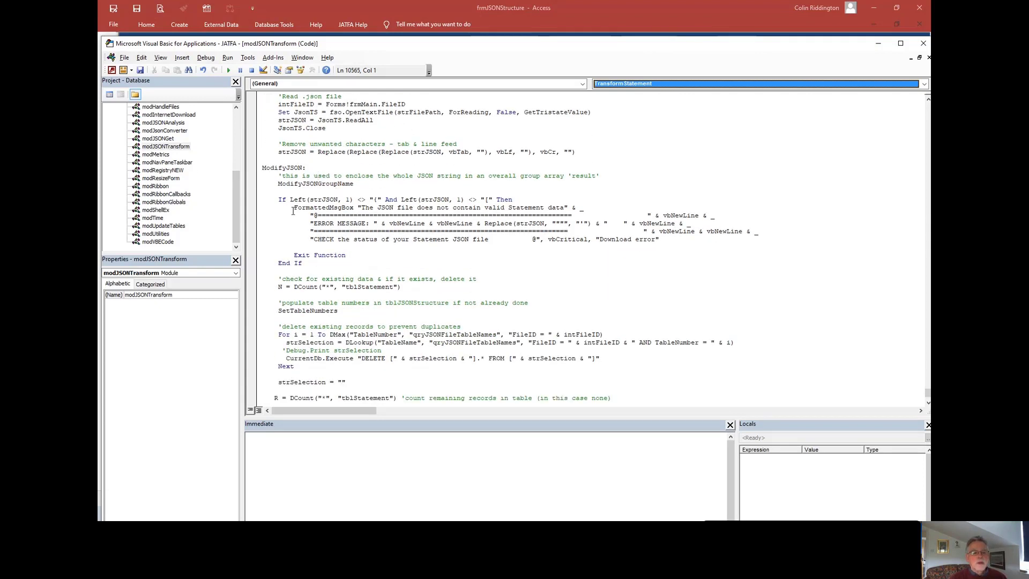
pyautogui.scroll(-1, 344, 222)
pyautogui.scroll(-1, 344, 222)
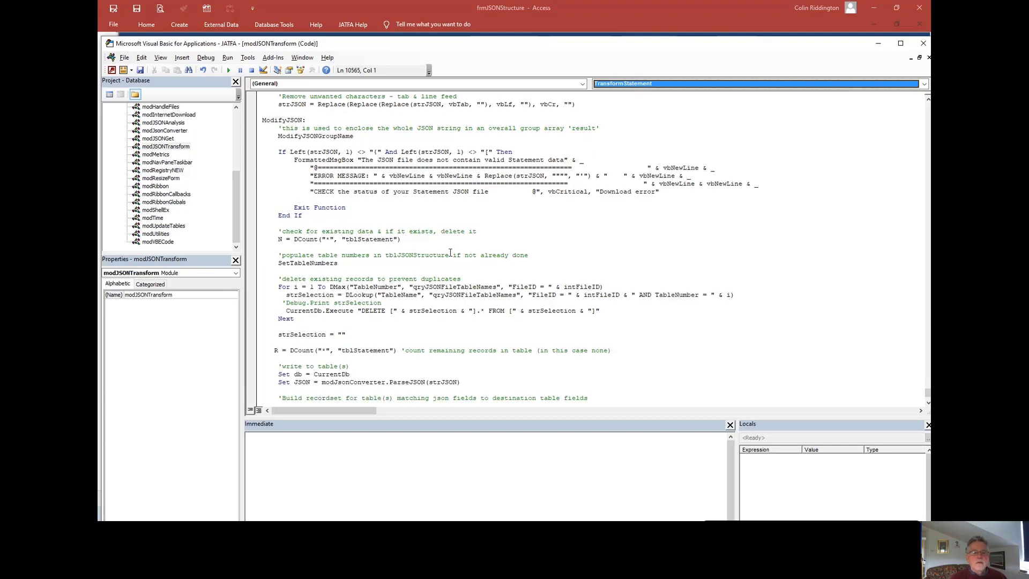
pyautogui.scroll(-3, 450, 252)
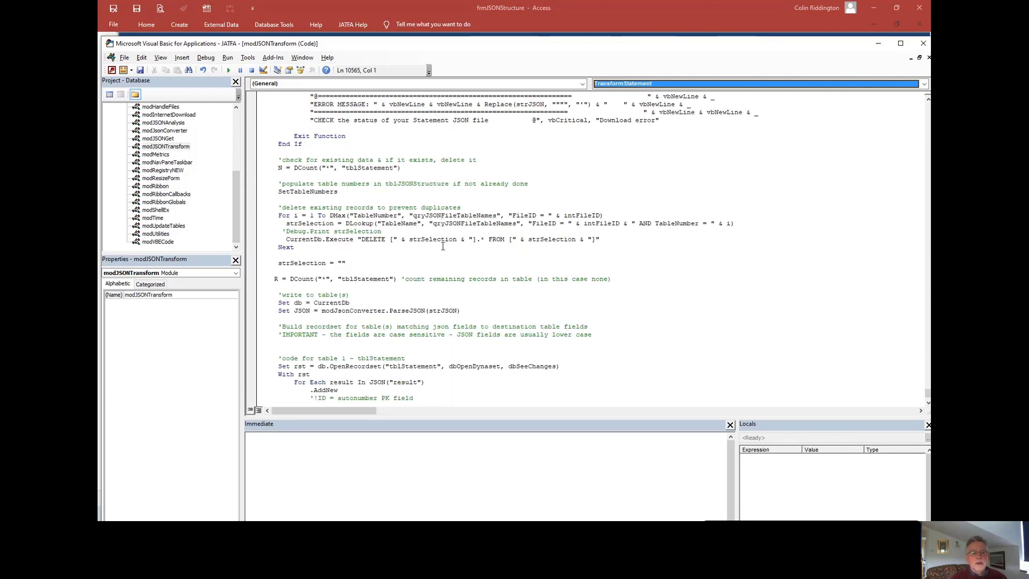
pyautogui.scroll(-4, 442, 246)
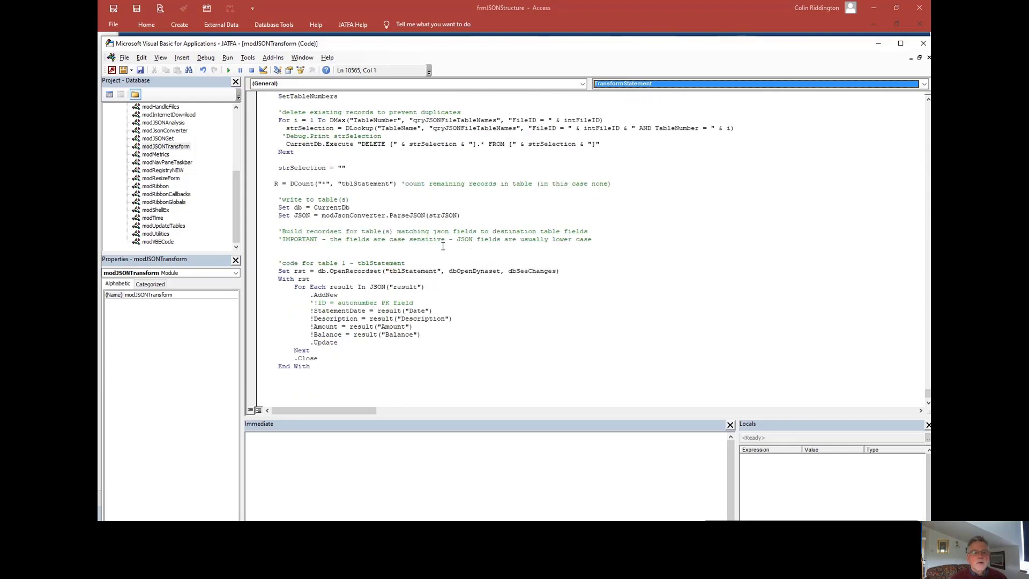
pyautogui.click(340, 255)
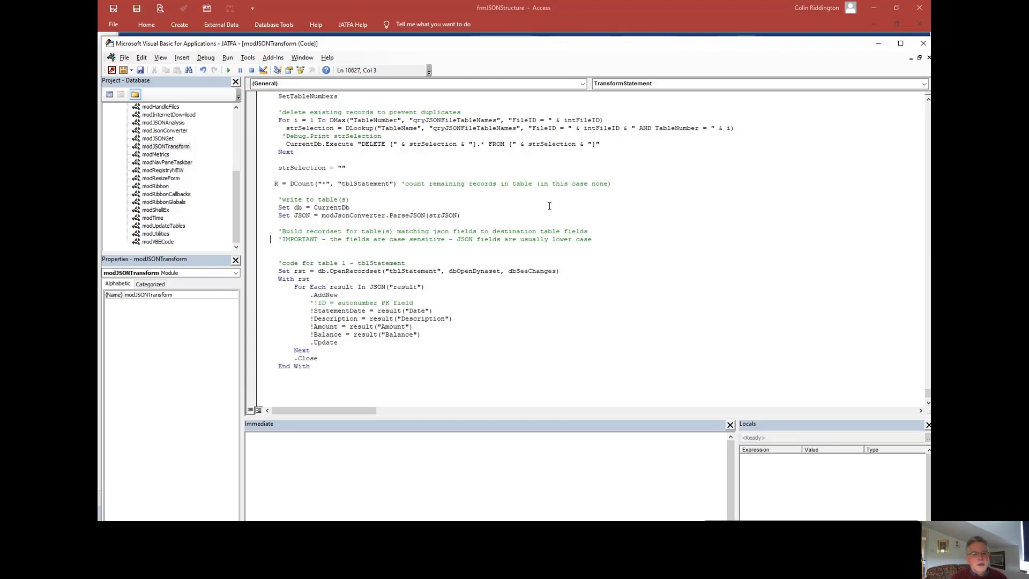
pyautogui.scroll(-3, 549, 205)
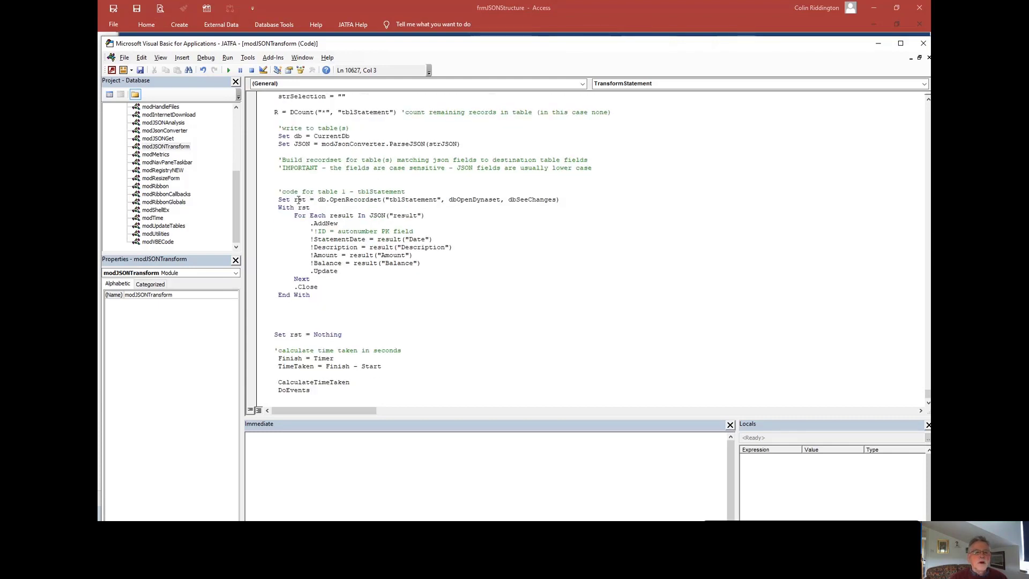
# Step: Examine the tblStatement recordset block and the rest of the TransformStatement code through its error handler, and close the code editor
pyautogui.moveTo(270, 191); pyautogui.dragTo(367, 307)
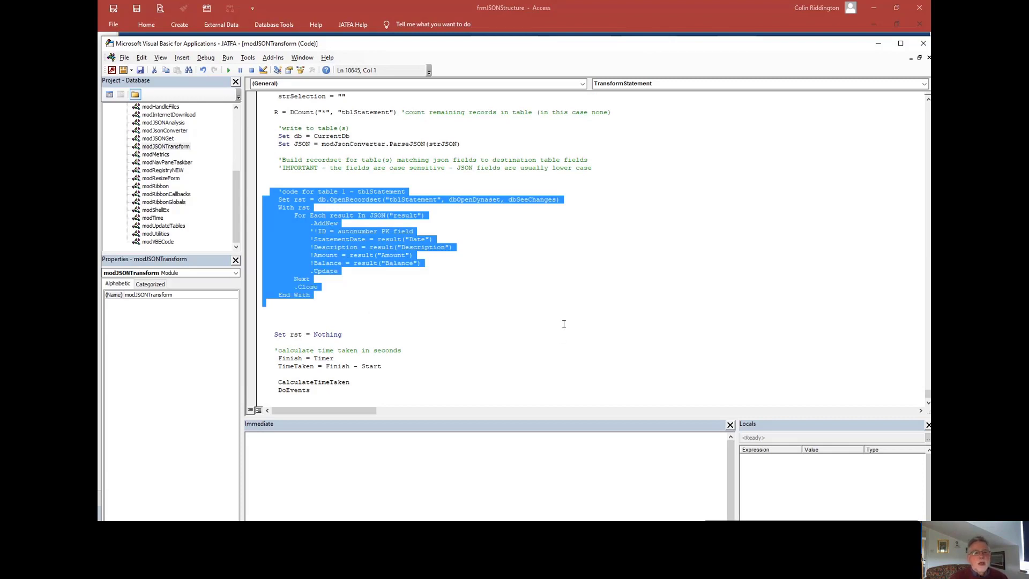
pyautogui.click(424, 222)
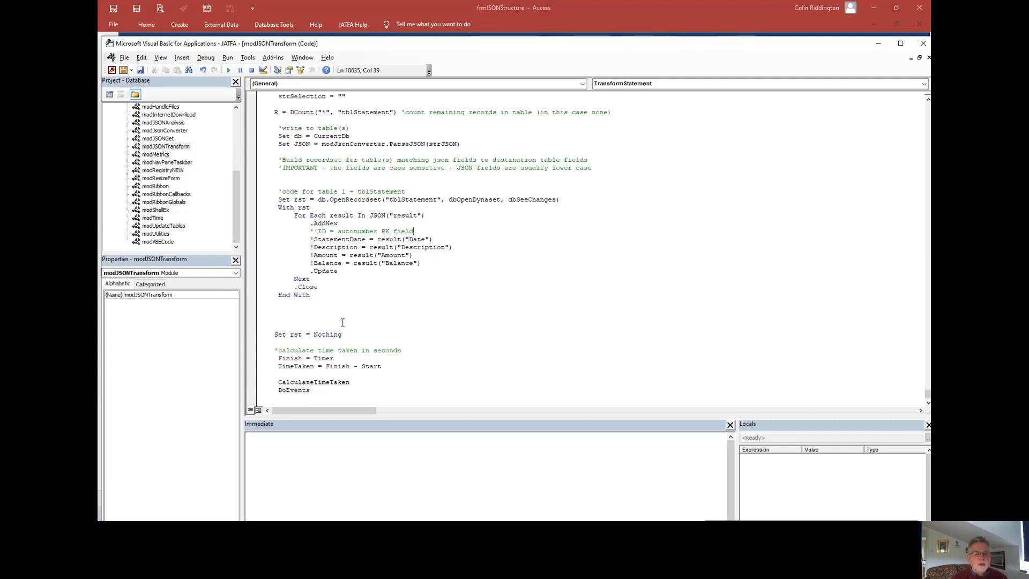
pyautogui.scroll(-3, 343, 322)
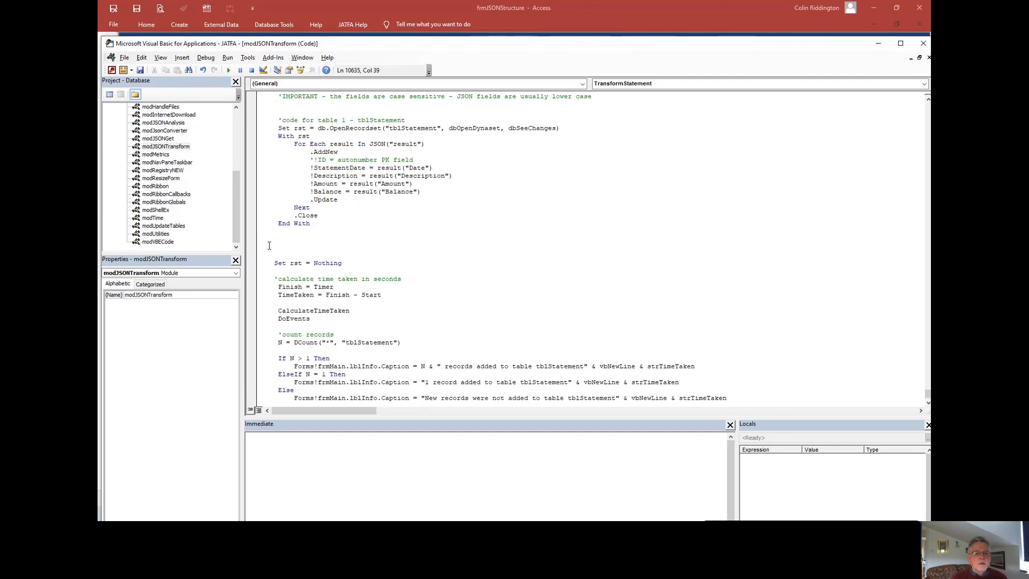
pyautogui.scroll(-4, 269, 245)
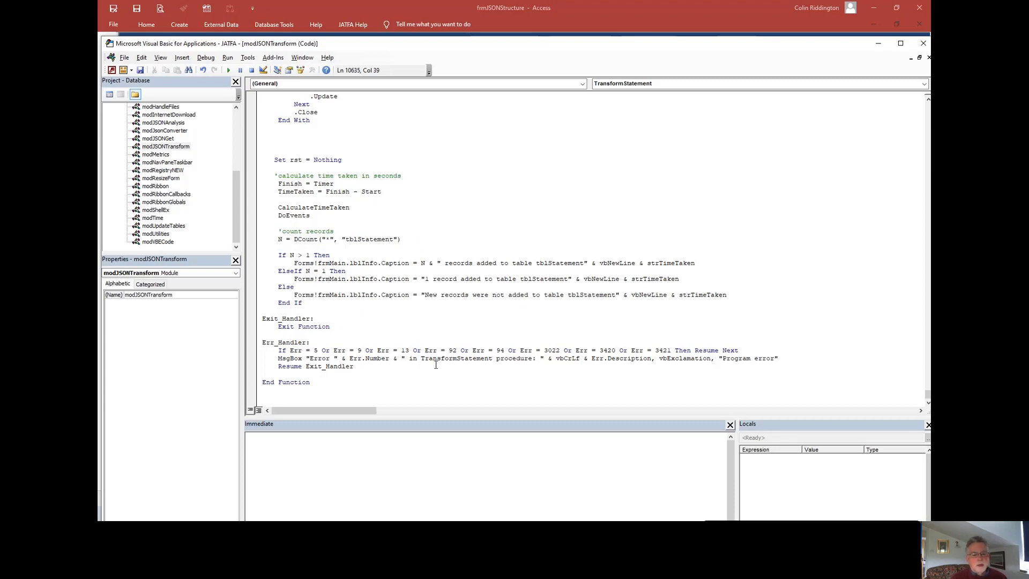
pyautogui.click(922, 44)
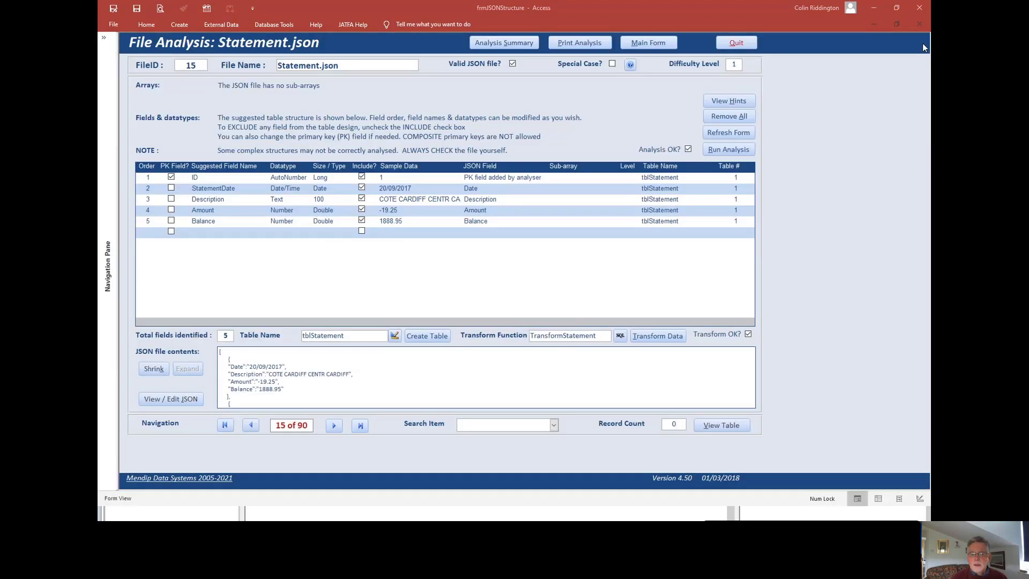
# Step: Transform the Statement.json data into tblStatement and open the imported records
pyautogui.click(664, 340)
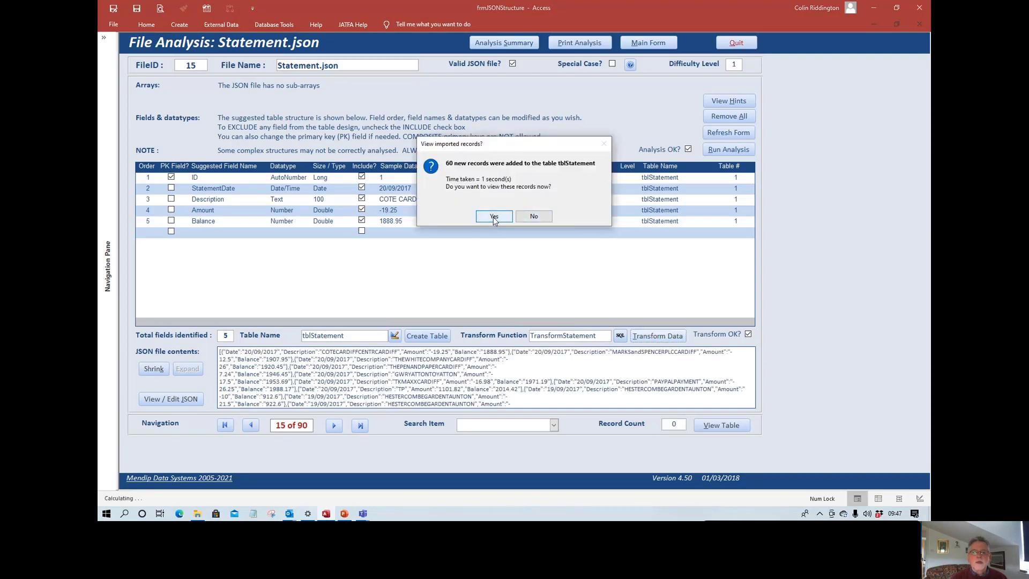
pyautogui.click(492, 216)
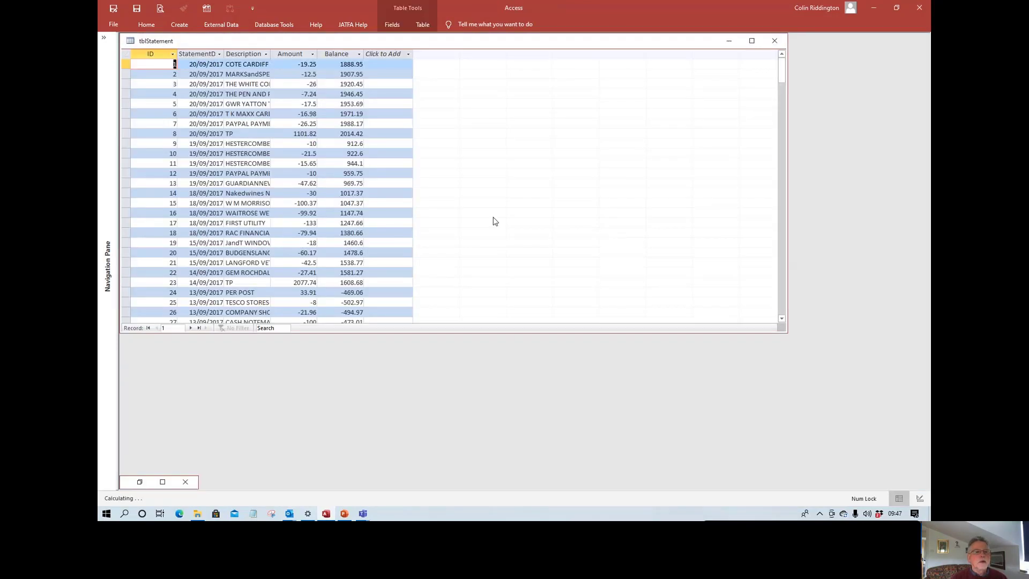
# Step: Fit the StatementDate and Description columns to their contents, check the records, and close tblStatement, saving the layout changes
pyautogui.doubleClick(224, 53)
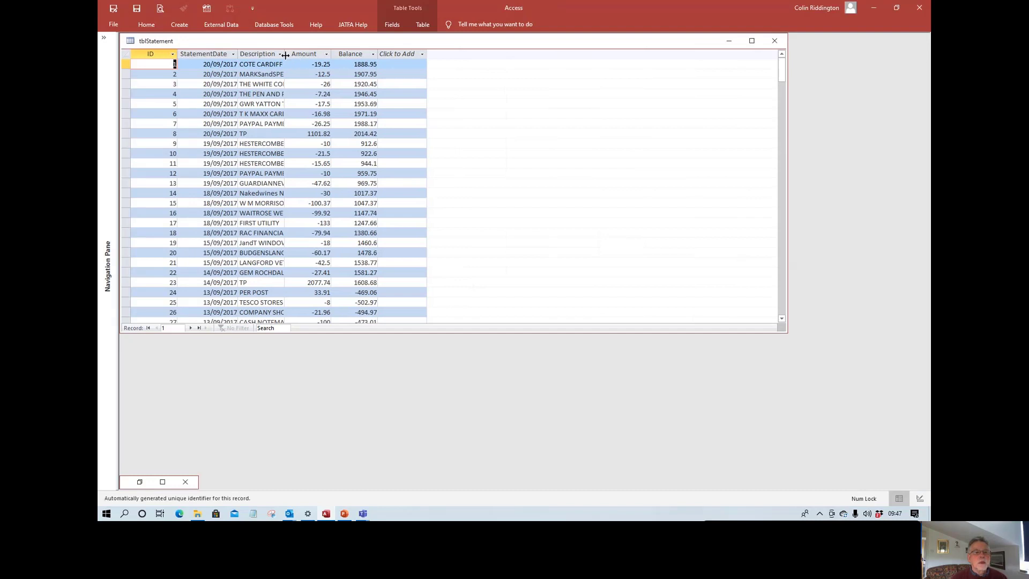
pyautogui.doubleClick(285, 53)
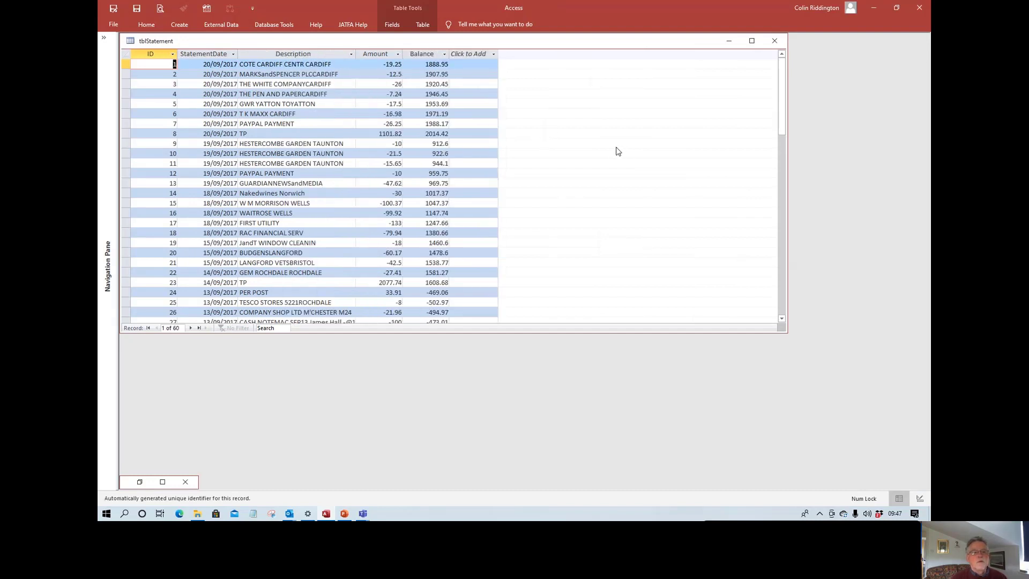
pyautogui.scroll(-2, 341, 148)
pyautogui.scroll(2, 346, 155)
pyautogui.click(772, 40)
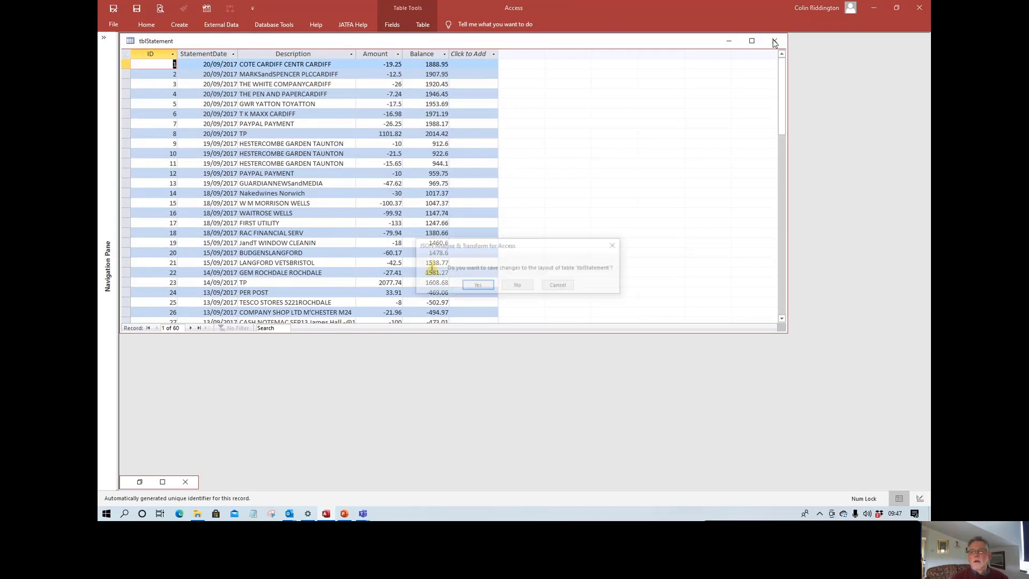
pyautogui.click(474, 286)
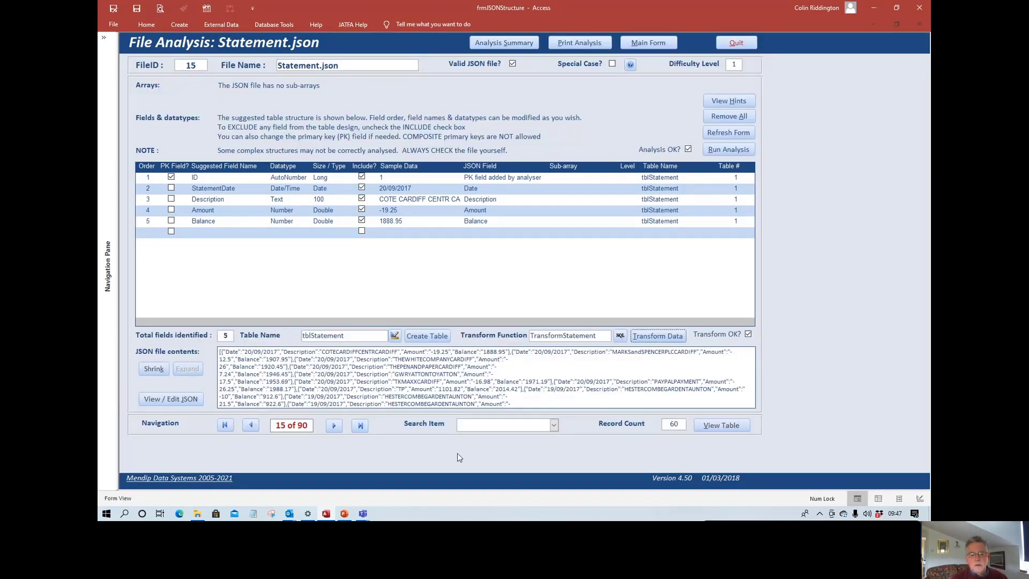
# Step: Find the IdealPostcodes item and load its file analysis record
pyautogui.click(465, 427)
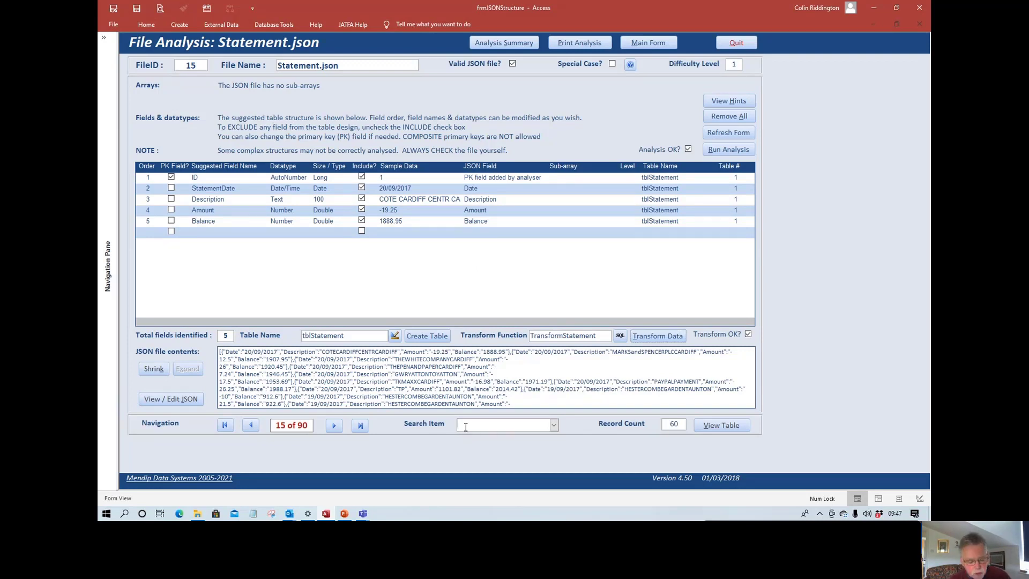
pyautogui.write('deal')
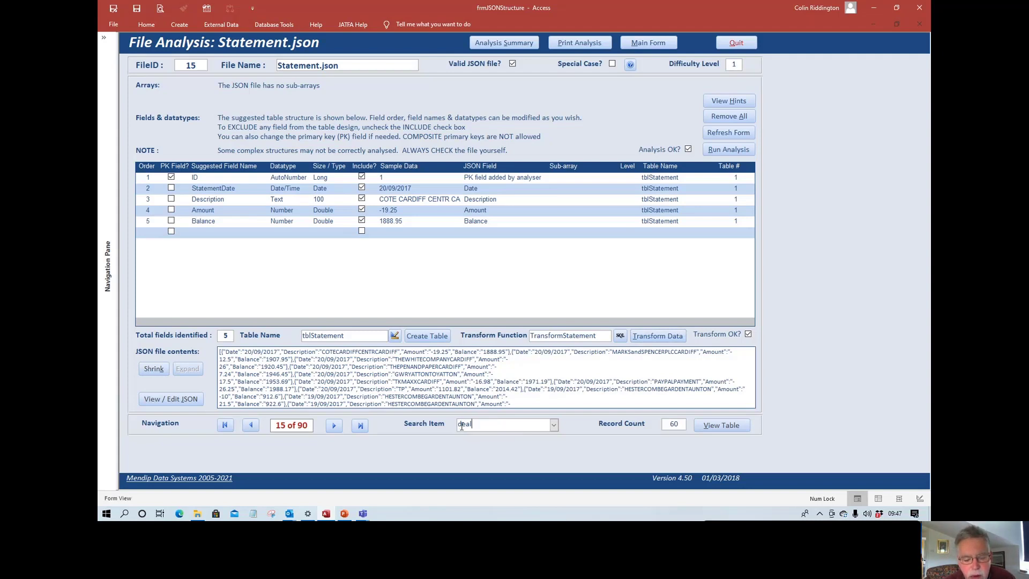
pyautogui.press('Home')
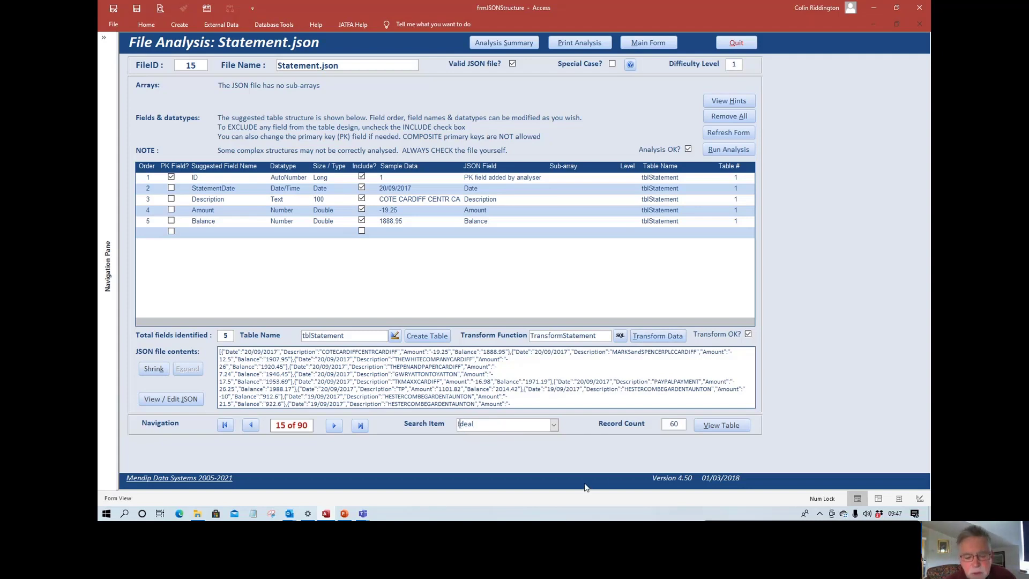
pyautogui.write('IdealPostcodes')
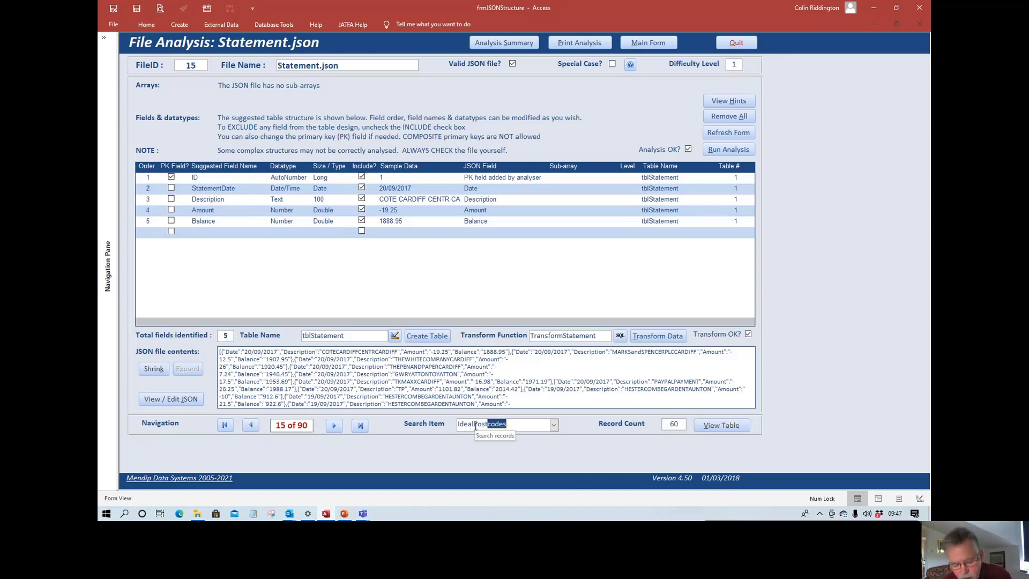
pyautogui.press('Return')
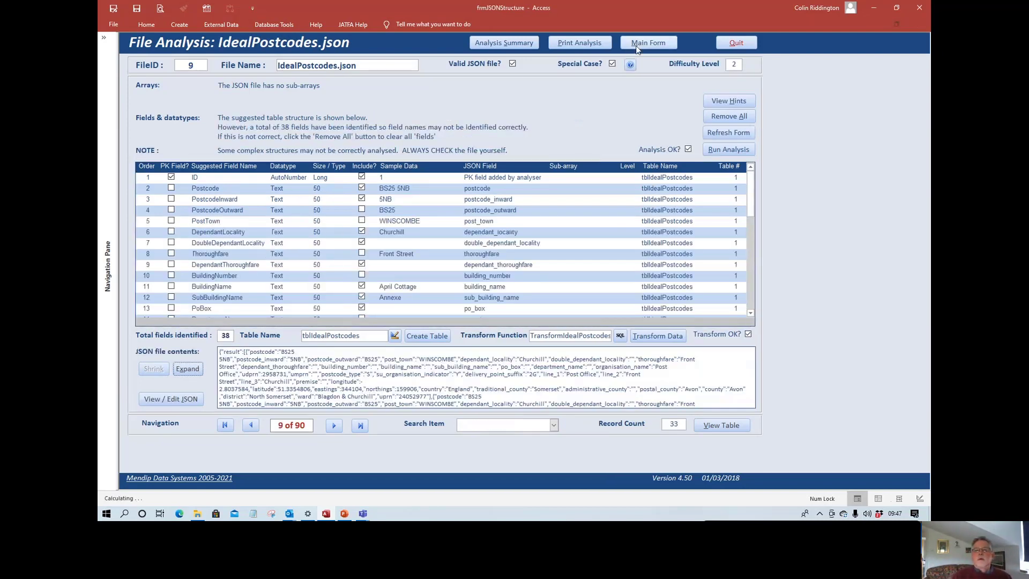
# Step: Show the IdealPostcodes record on the main form with its JSON output expanded, and examine the result array and the fields of each address
pyautogui.click(637, 48)
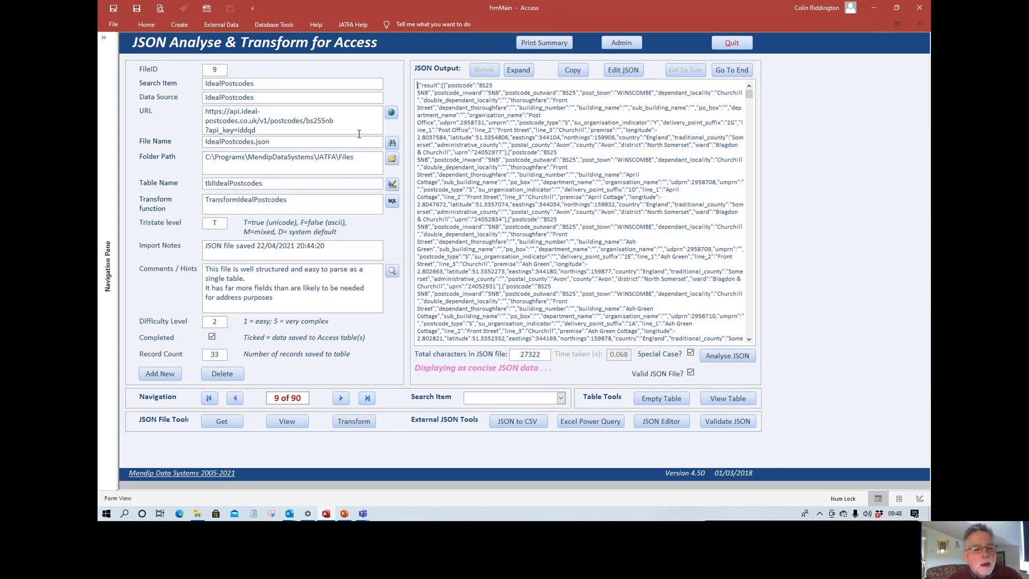
pyautogui.click(526, 72)
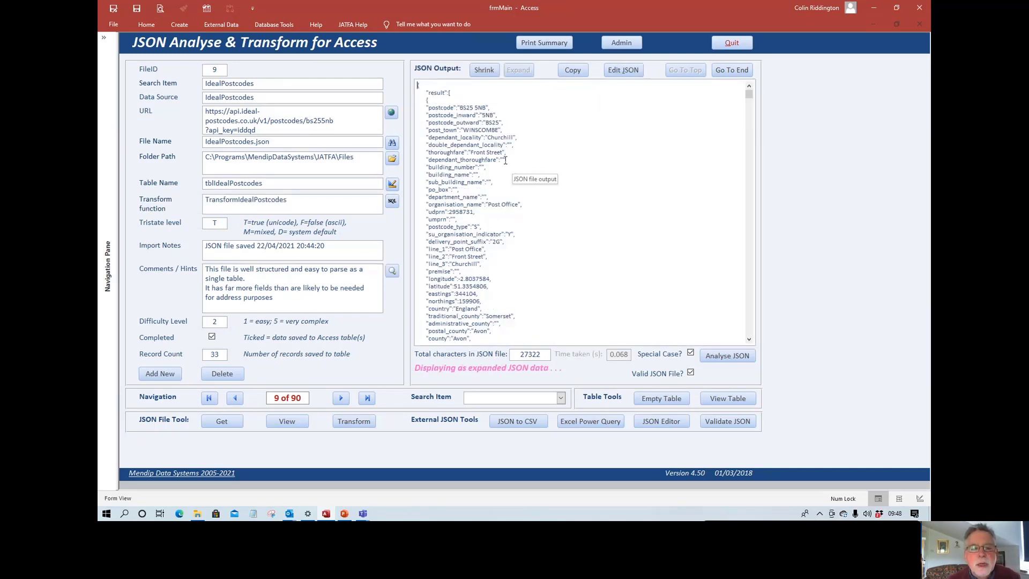
pyautogui.scroll(-1, 541, 137)
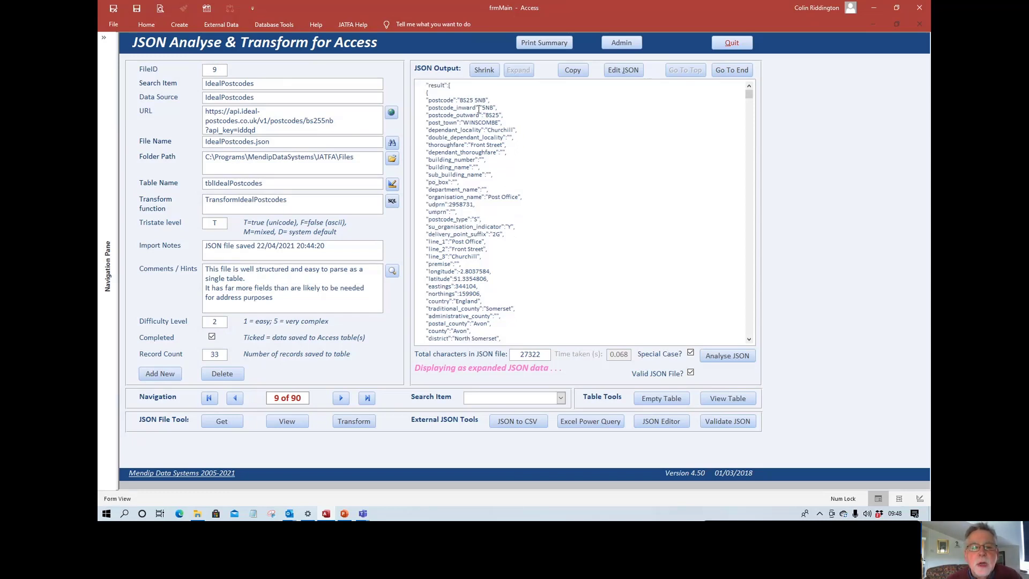
pyautogui.scroll(-1, 504, 114)
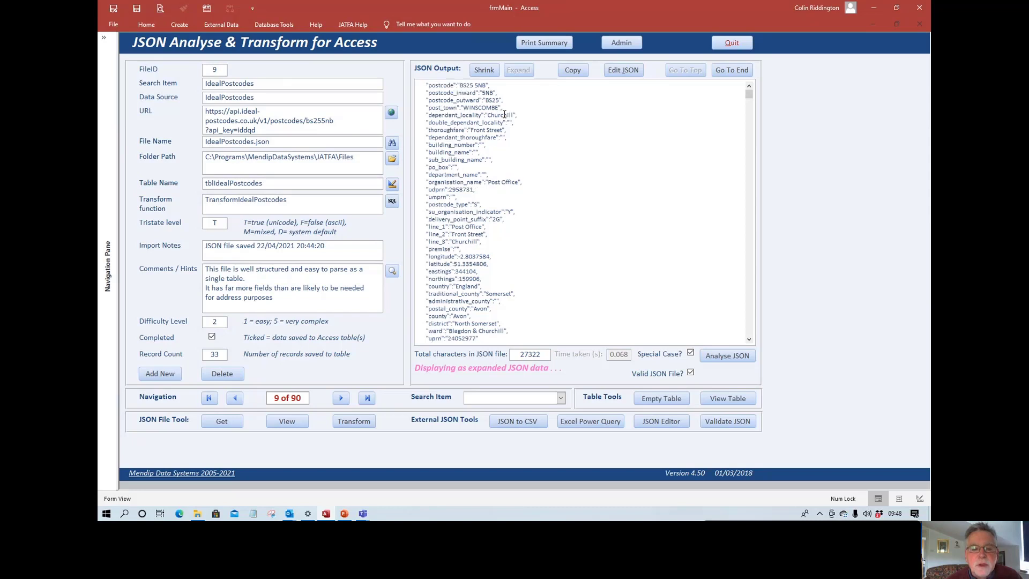
pyautogui.scroll(-1, 504, 114)
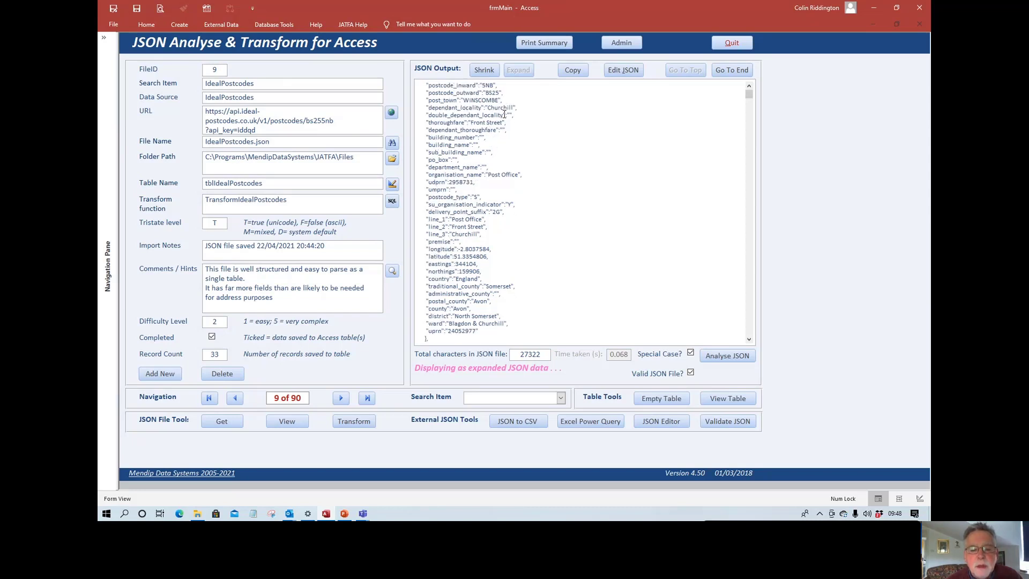
pyautogui.scroll(-4, 504, 114)
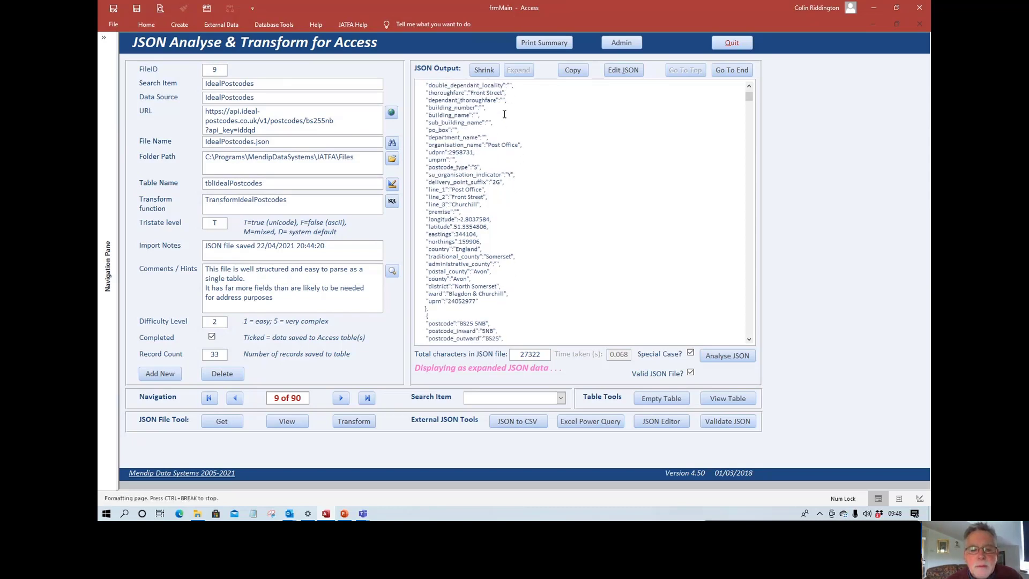
pyautogui.scroll(-7, 504, 114)
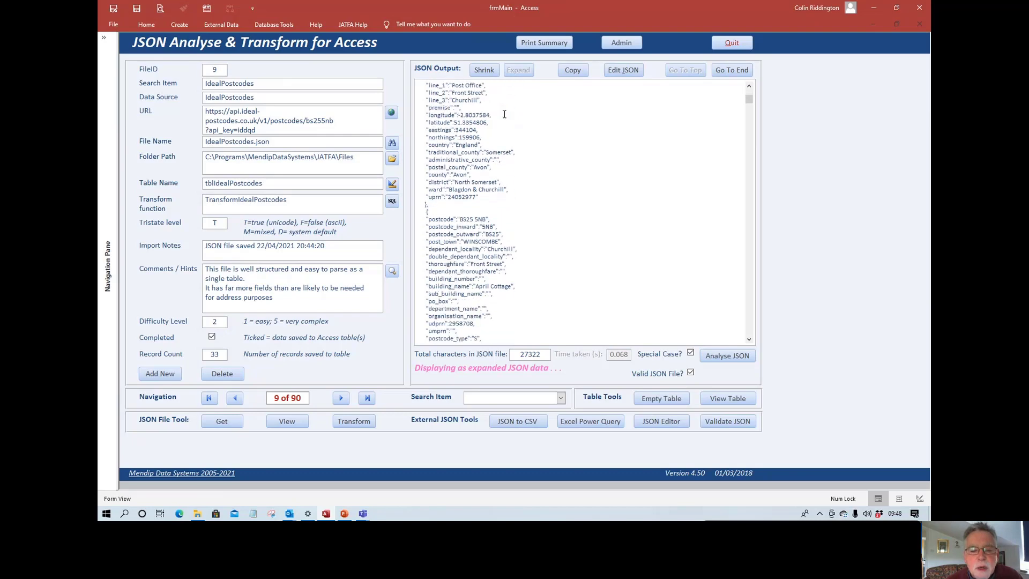
pyautogui.scroll(-3, 504, 114)
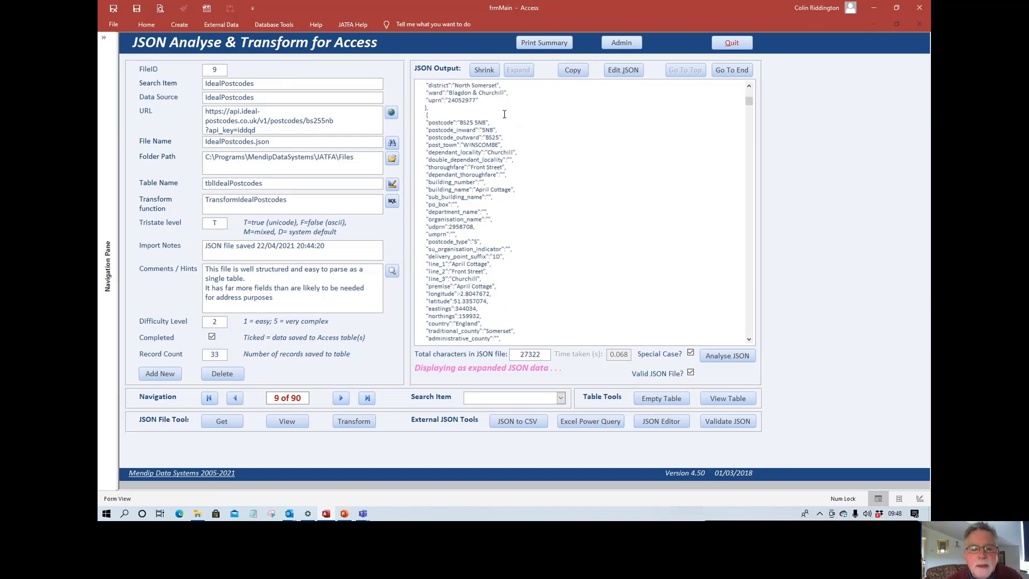
pyautogui.scroll(15, 504, 115)
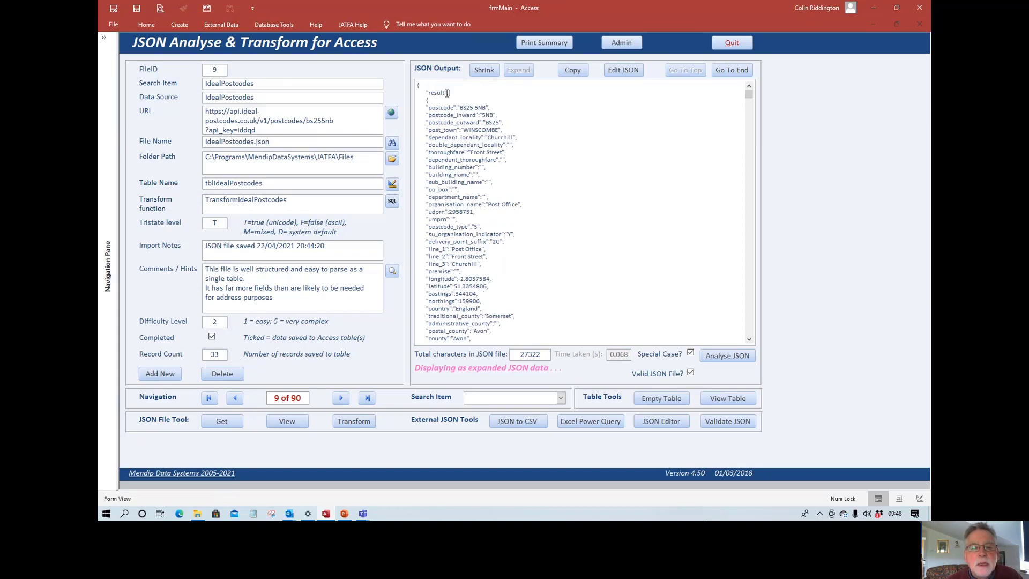
pyautogui.scroll(-3, 479, 175)
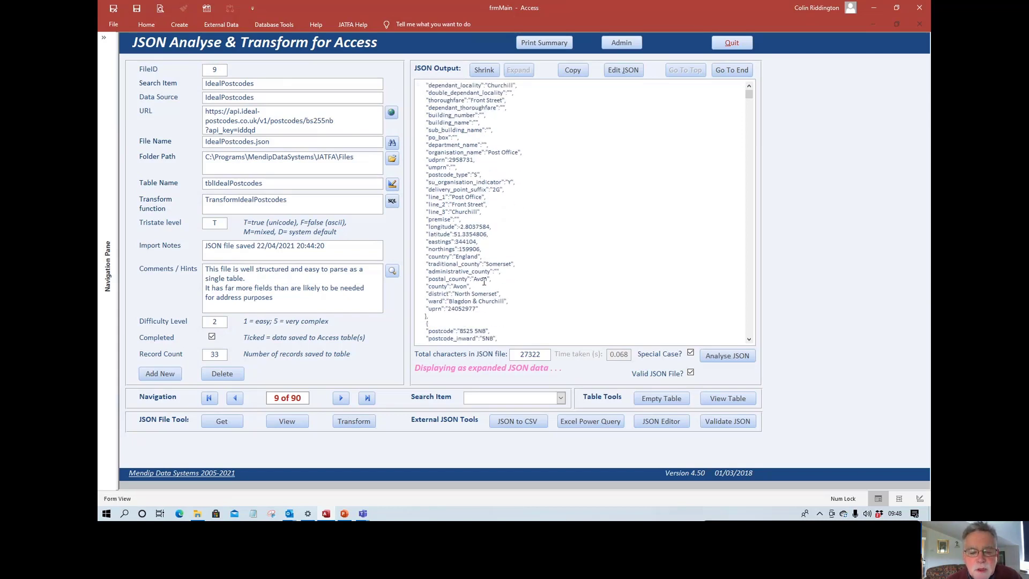
pyautogui.scroll(-9, 578, 272)
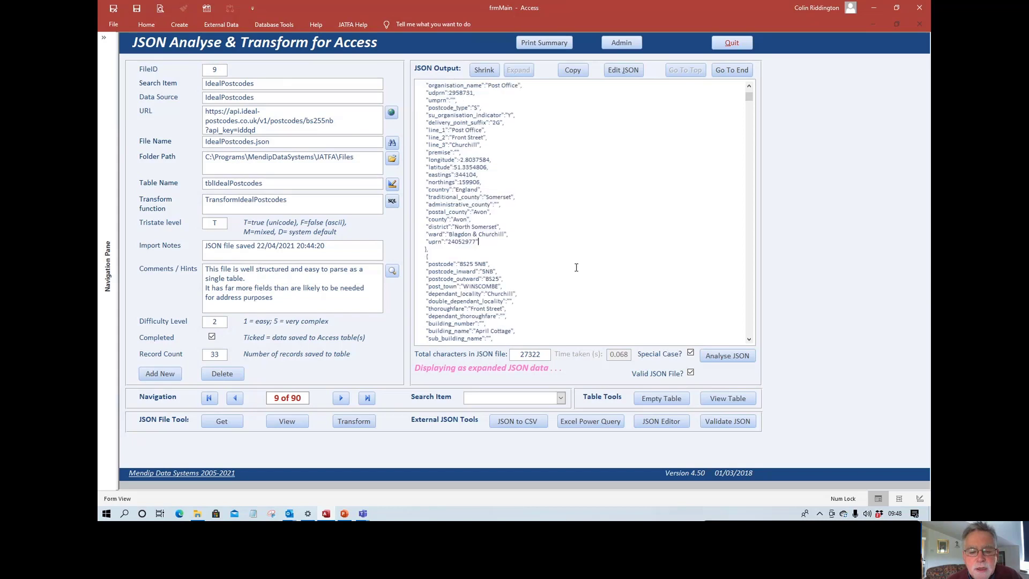
pyautogui.scroll(-5, 469, 163)
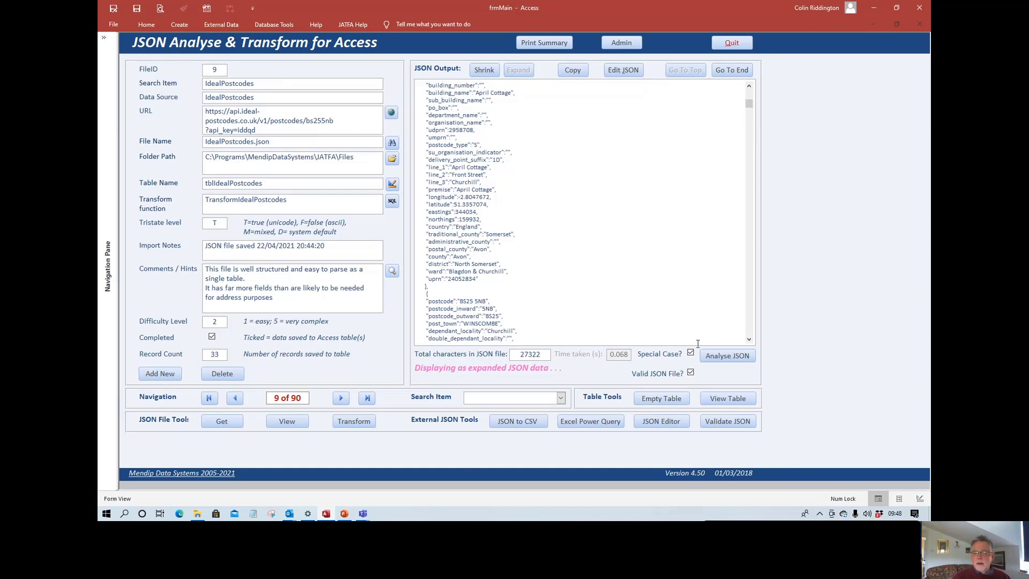
# Step: Analyse the IdealPostcodes JSON and look through the suggested fields, their include settings, and the added AddressLine and AddressBlock fields
pyautogui.click(723, 360)
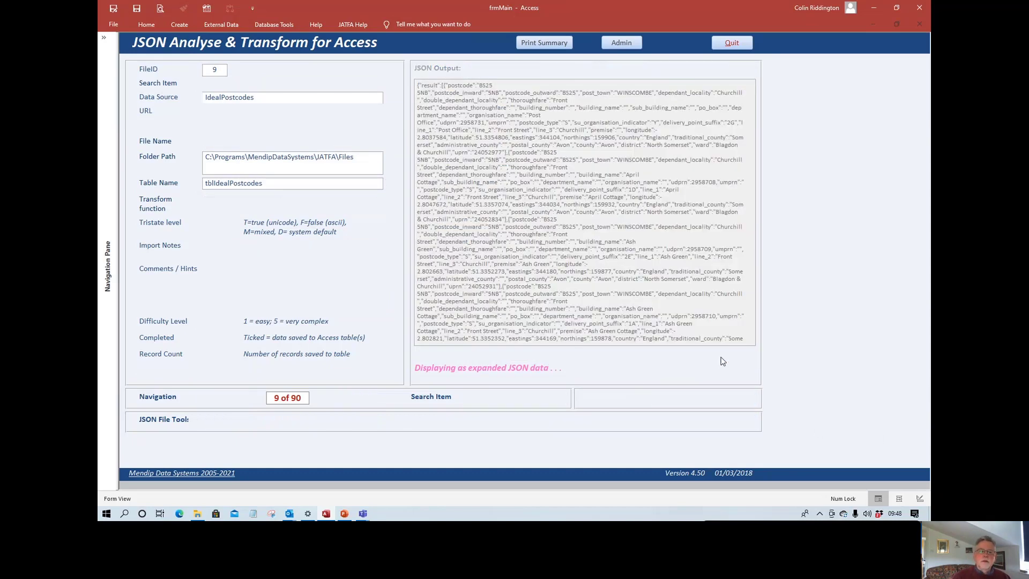
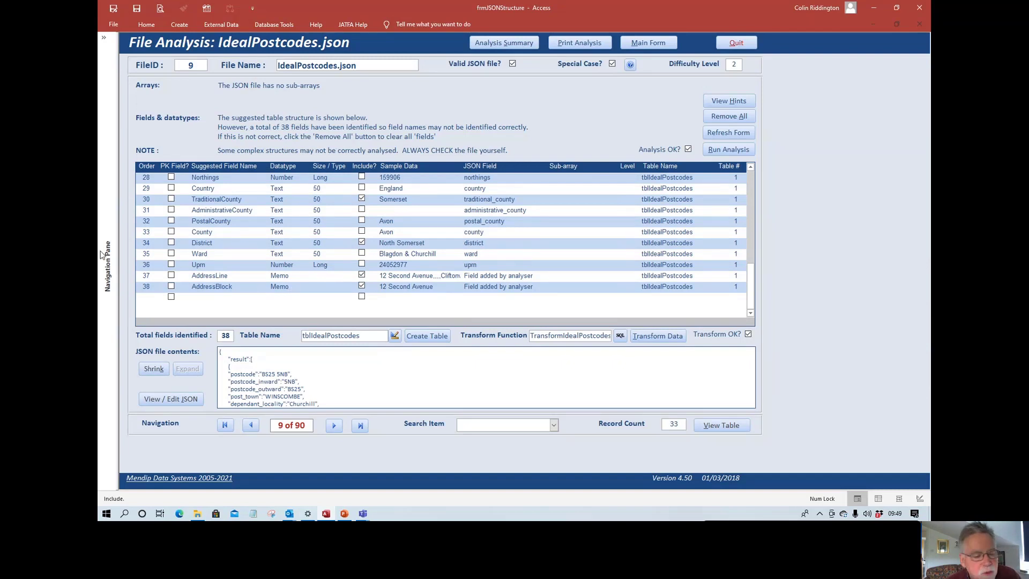
pyautogui.scroll(2, 252, 275)
pyautogui.scroll(4, 252, 275)
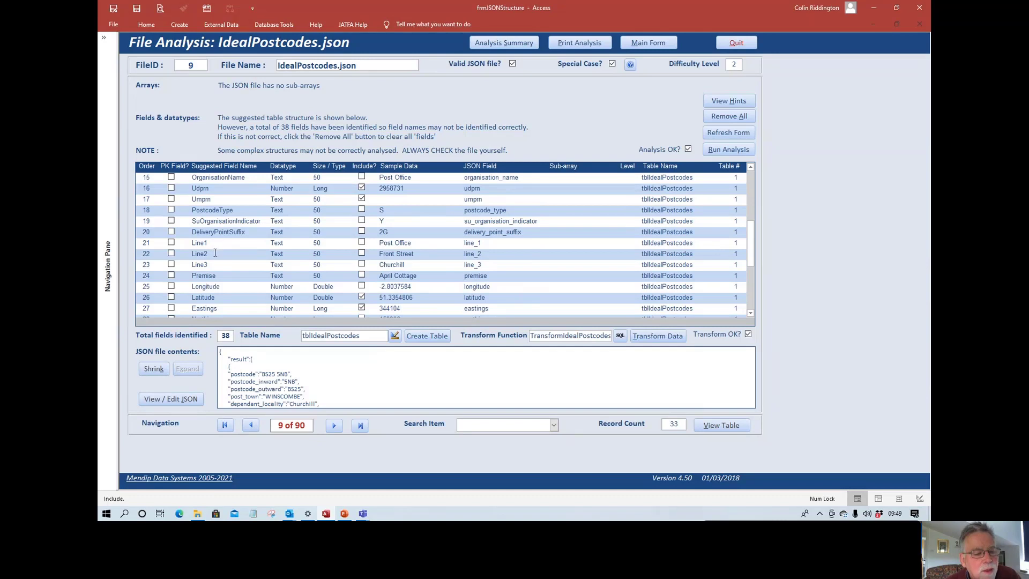
pyautogui.scroll(-4, 217, 260)
pyautogui.scroll(-1, 219, 263)
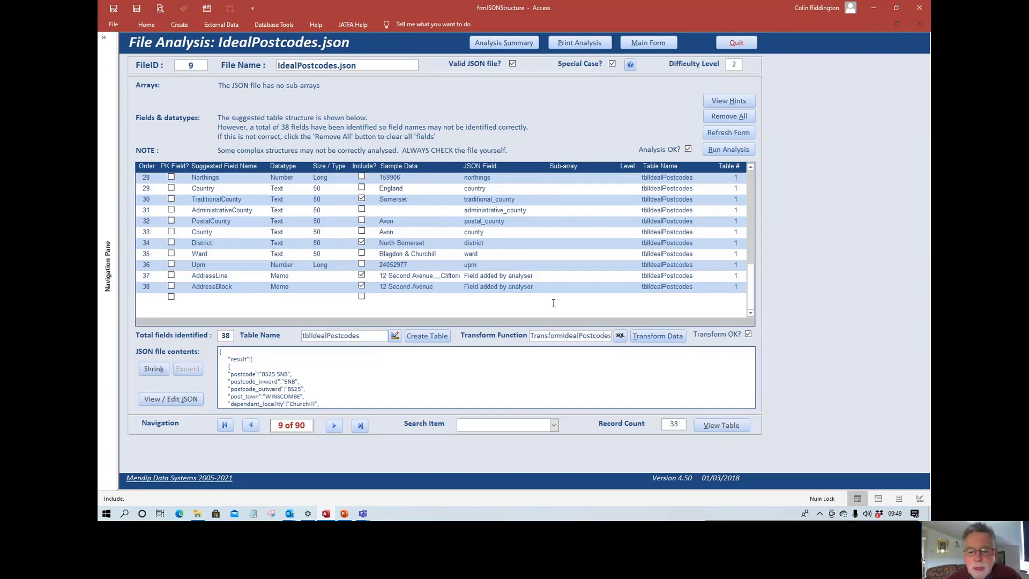
# Step: Open the tblIdealPostcodes design in a maximized window, check its list of fields and data types, and close it
pyautogui.click(396, 338)
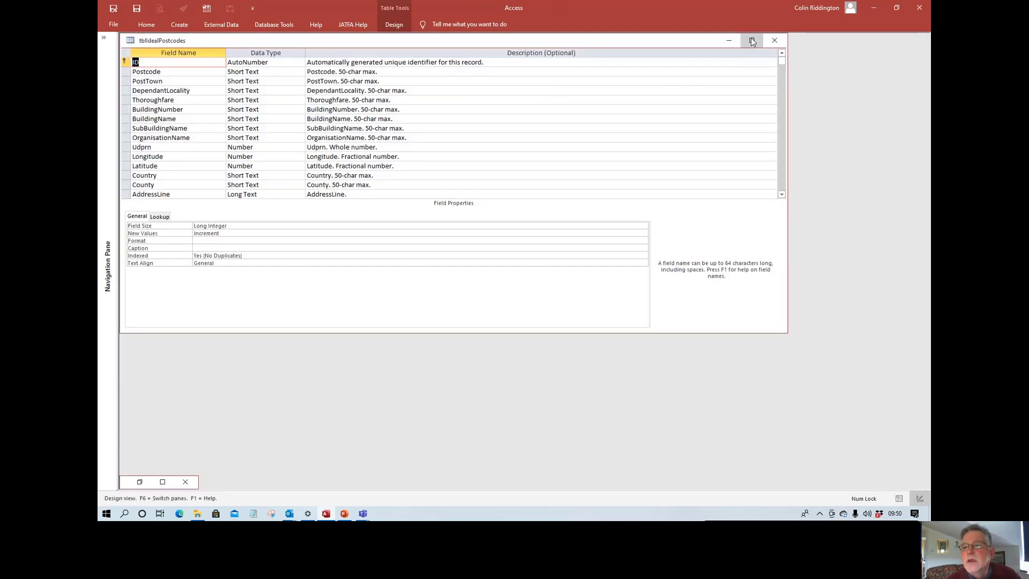
pyautogui.click(751, 42)
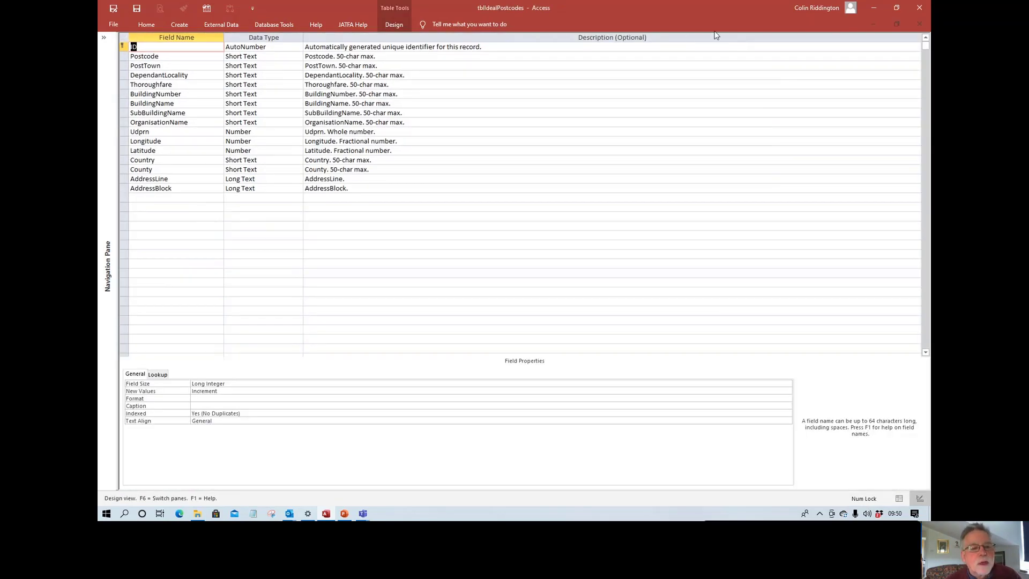
pyautogui.click(919, 26)
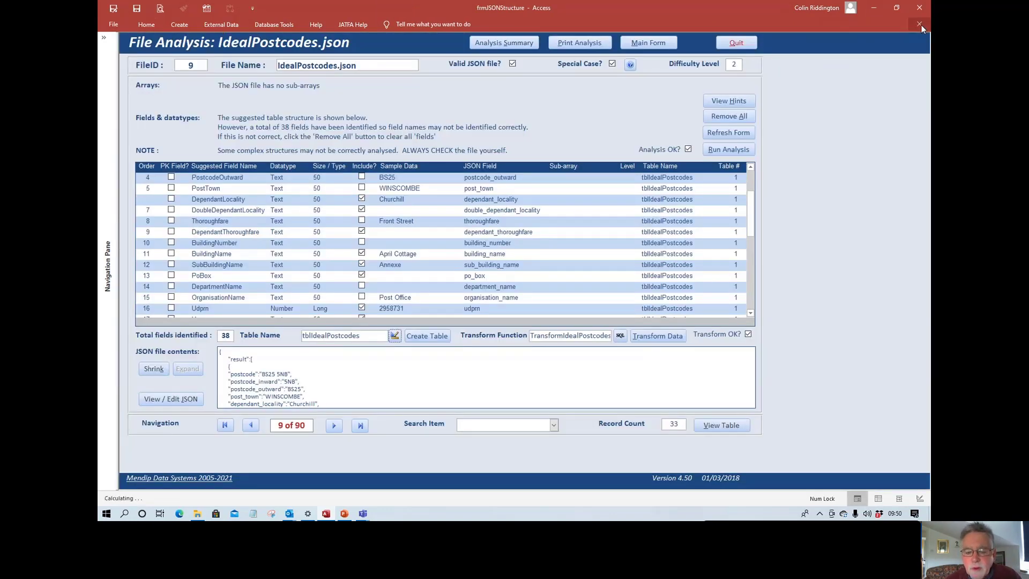
# Step: Open the code of the TransformIdealPostcodes function, examine its JSON clean-up, record deletion, field mapping and address-building sections, and close the code editor
pyautogui.click(622, 337)
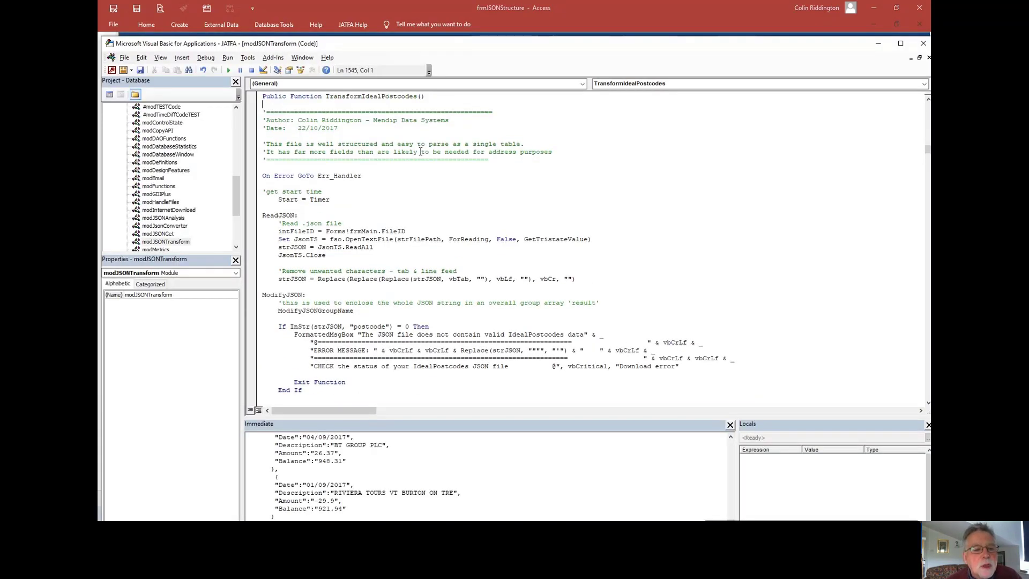
pyautogui.scroll(-10, 389, 140)
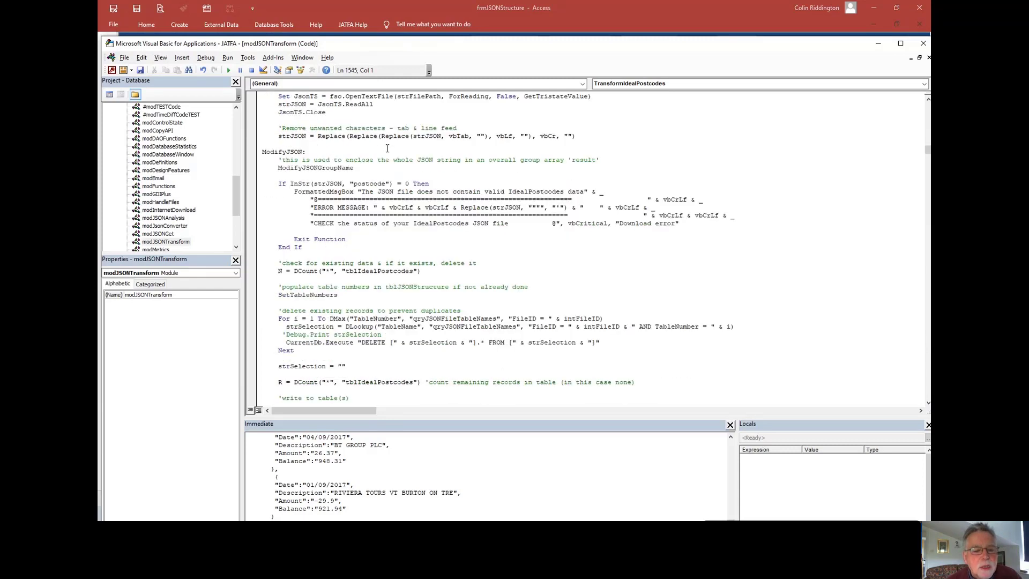
pyautogui.scroll(-5, 388, 148)
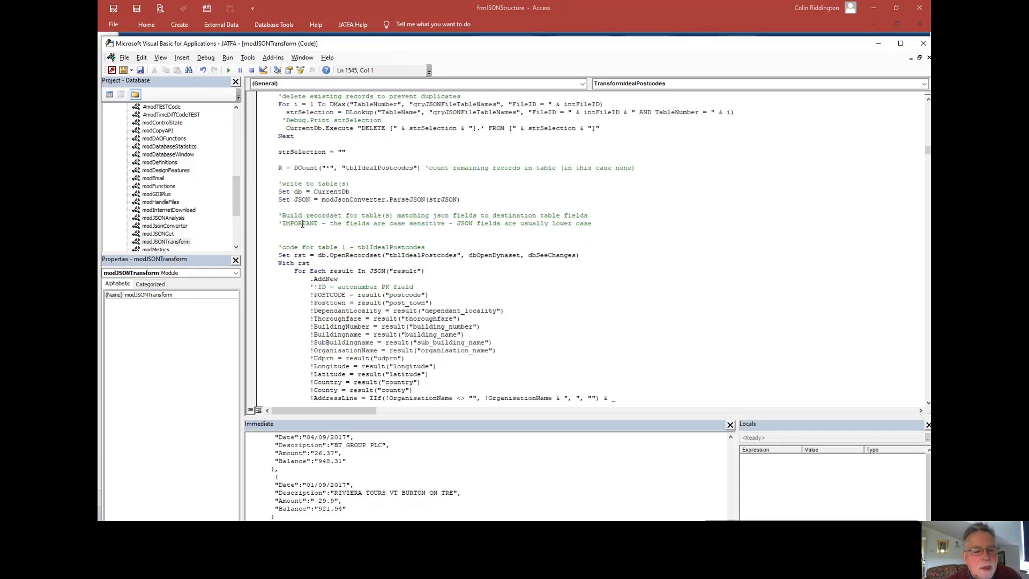
pyautogui.scroll(-5, 302, 225)
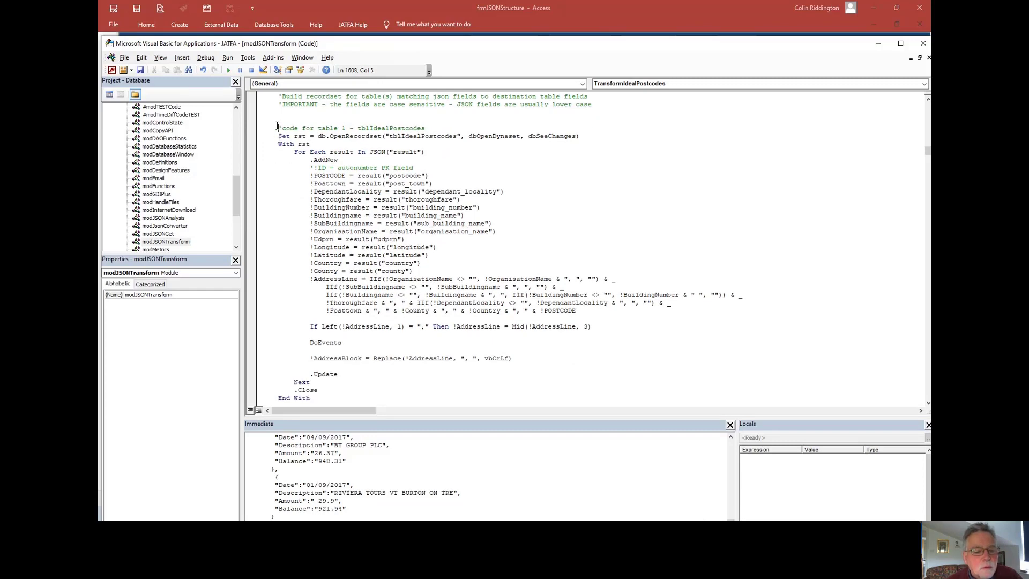
pyautogui.moveTo(278, 129); pyautogui.dragTo(343, 265)
pyautogui.scroll(7, 350, 262)
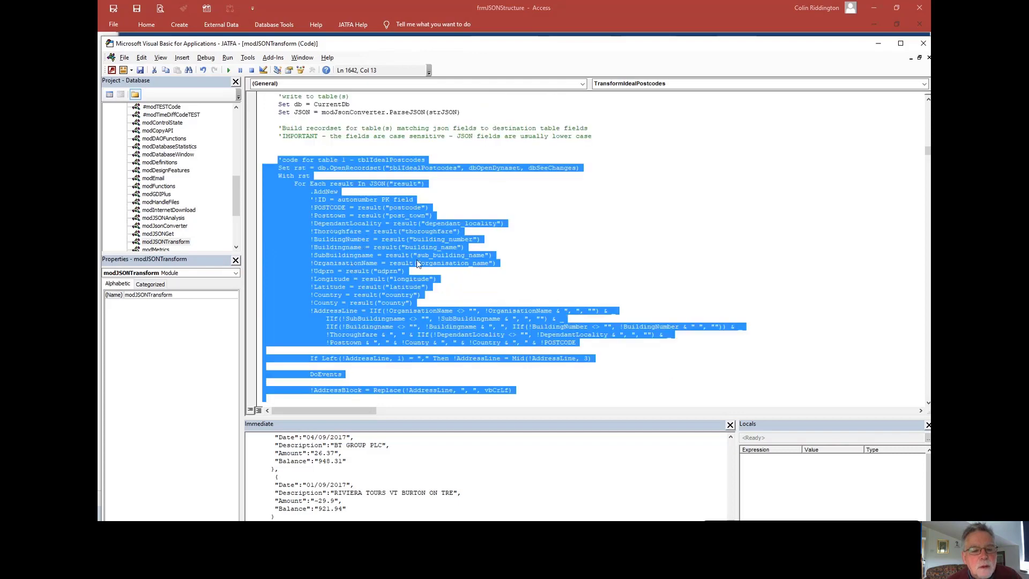
pyautogui.click(507, 192)
pyautogui.scroll(-2, 508, 193)
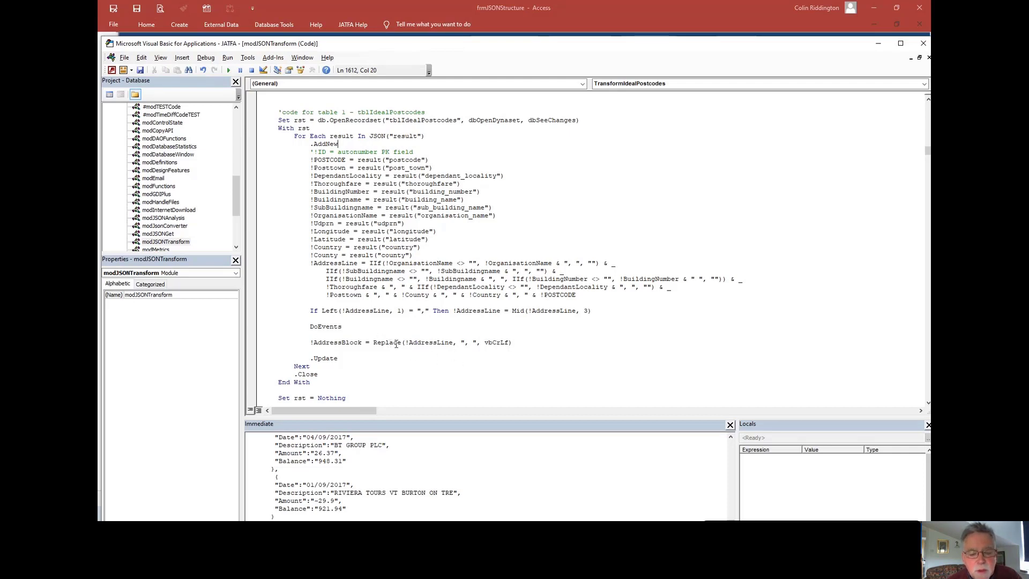
pyautogui.scroll(-5, 532, 342)
pyautogui.scroll(-3, 408, 281)
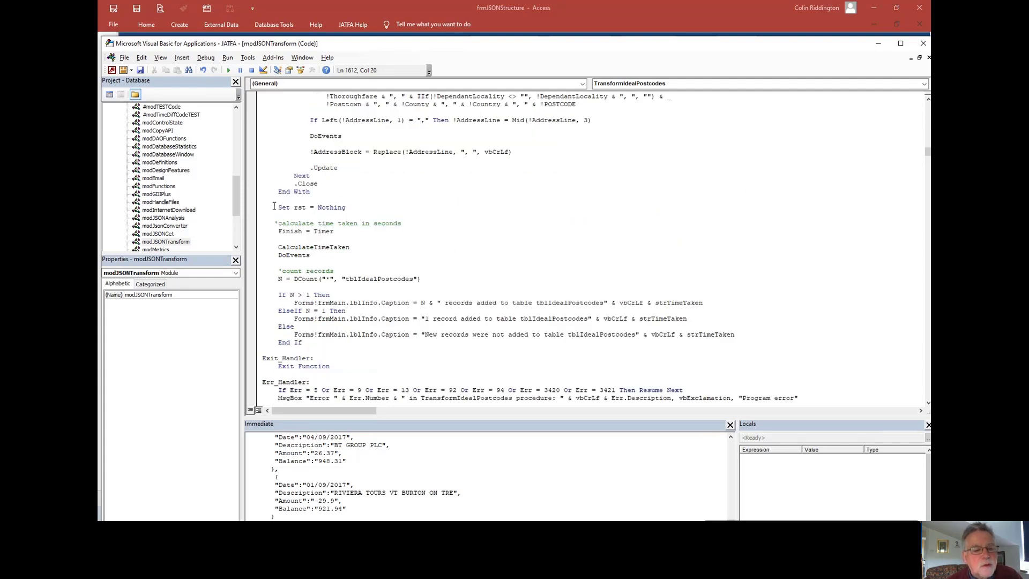
pyautogui.scroll(-2, 269, 198)
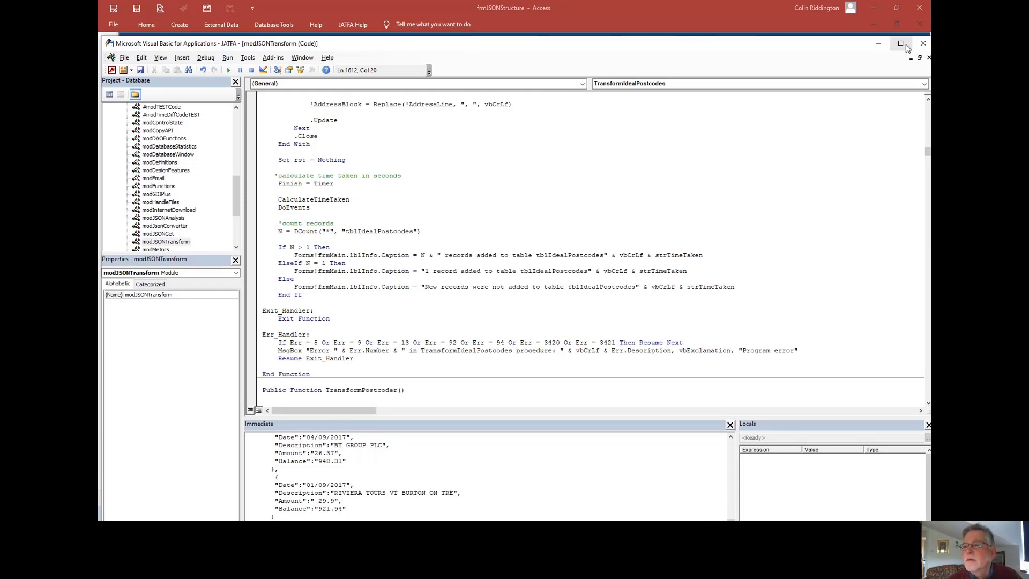
pyautogui.click(924, 46)
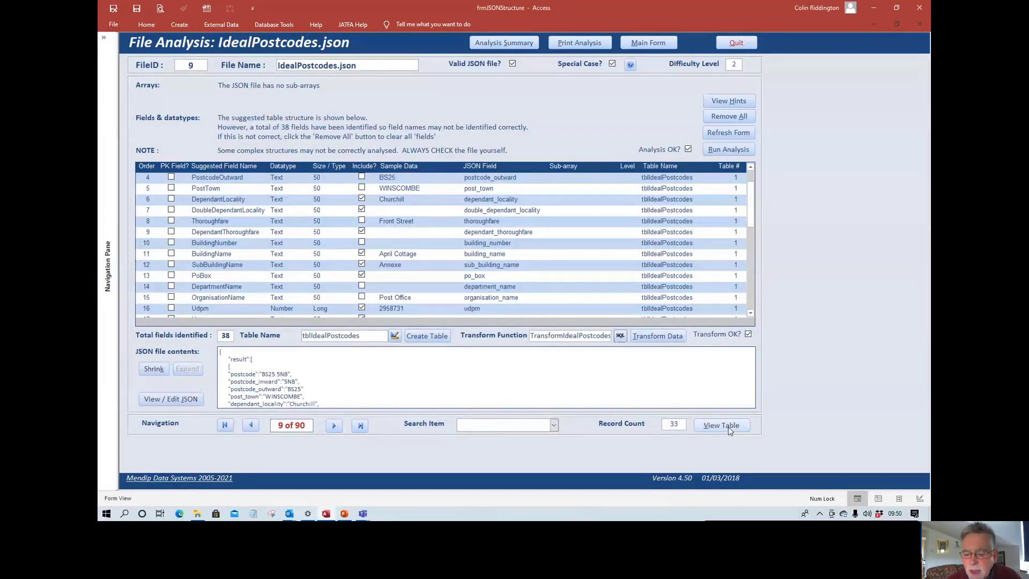
# Step: View the tblIdealPostcodes records in a maximized window, check the columns through AddressLine and AddressBlock, and close the table
pyautogui.click(728, 427)
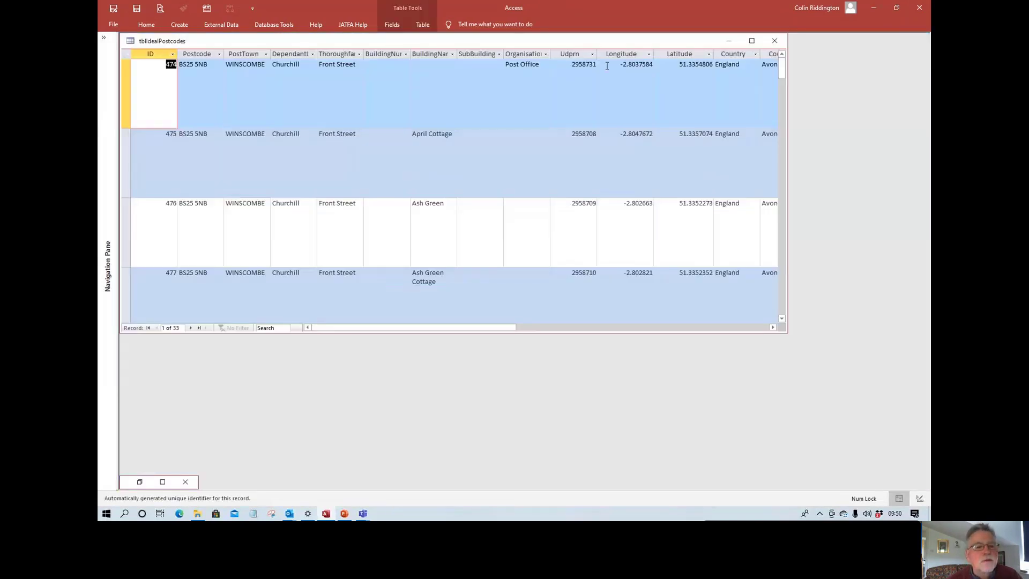
pyautogui.click(752, 41)
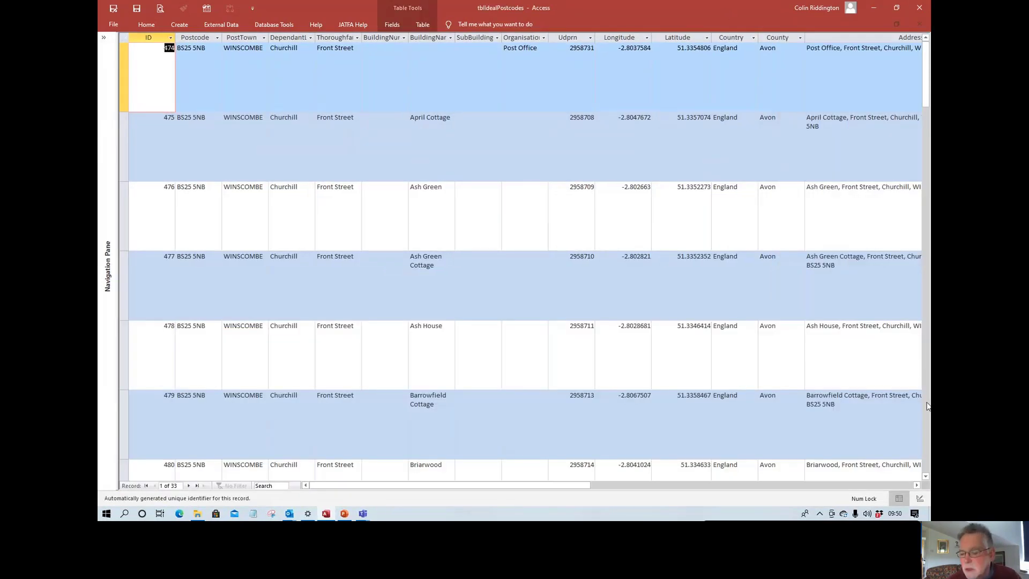
pyautogui.click(917, 485)
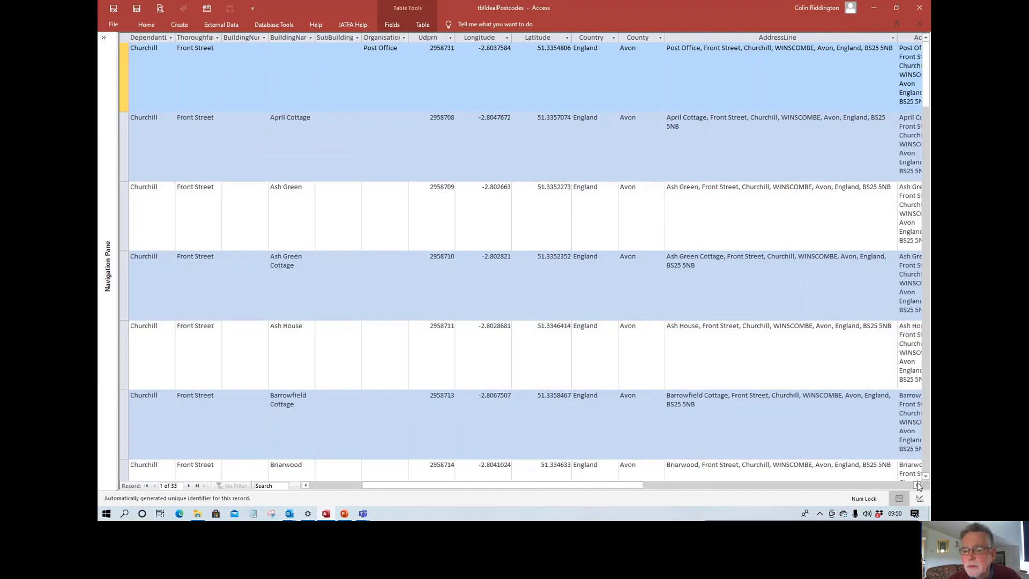
pyautogui.click(917, 485)
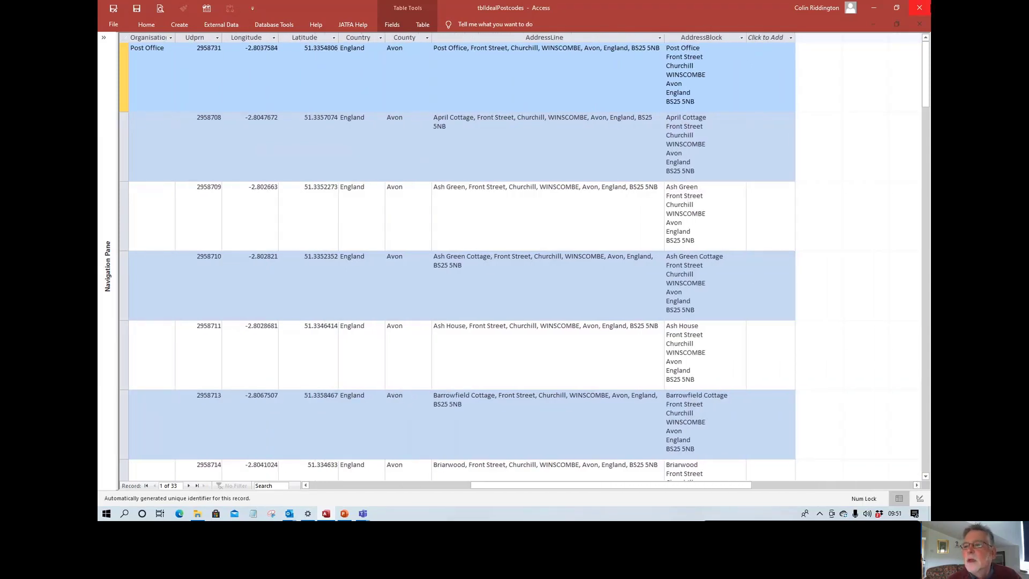
pyautogui.click(919, 24)
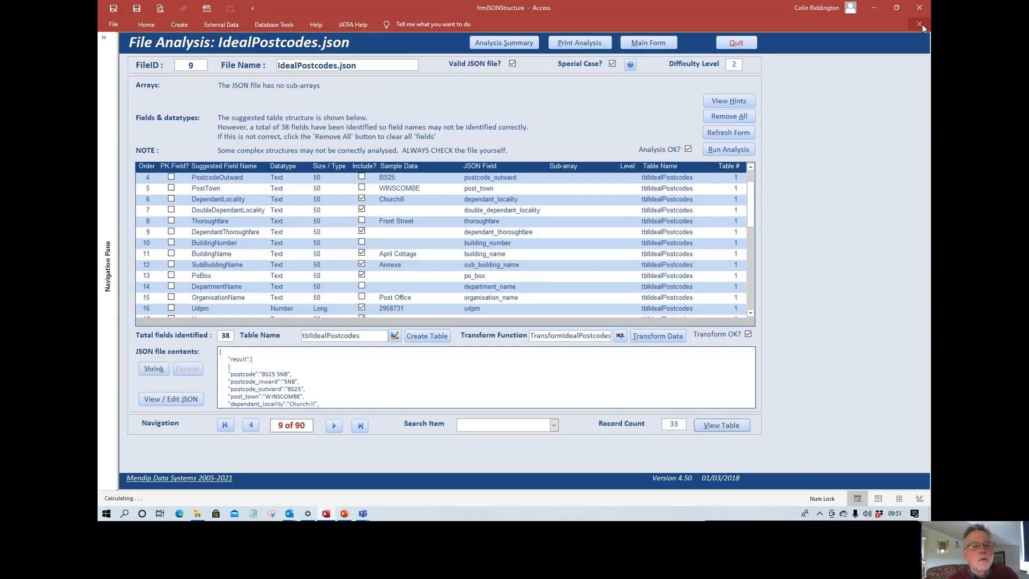
# Step: Return to the main form, replace the postcode in the IdealPostcodes URL with se17pb, and get the JSON data from it
pyautogui.click(645, 42)
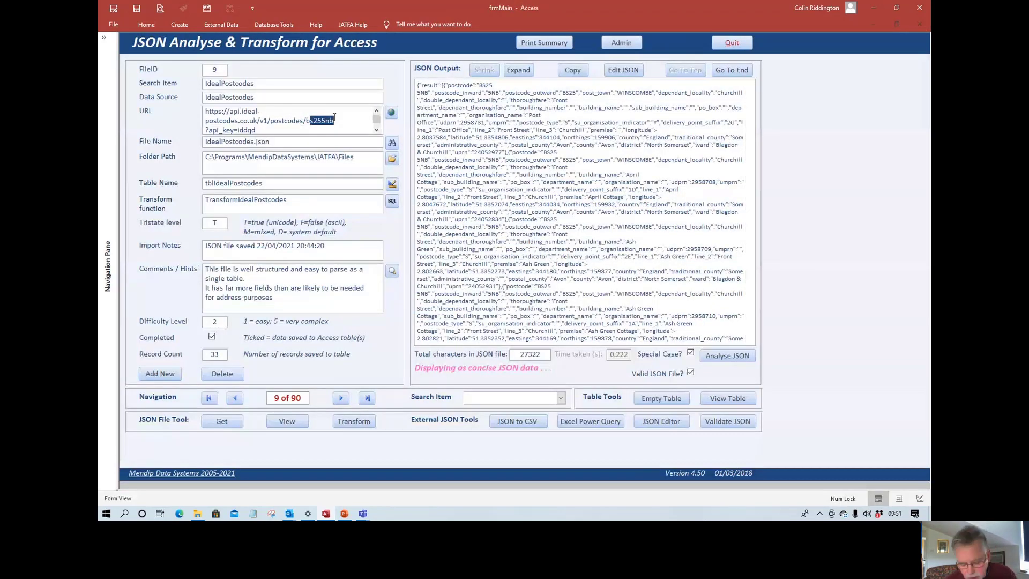
pyautogui.click(332, 119)
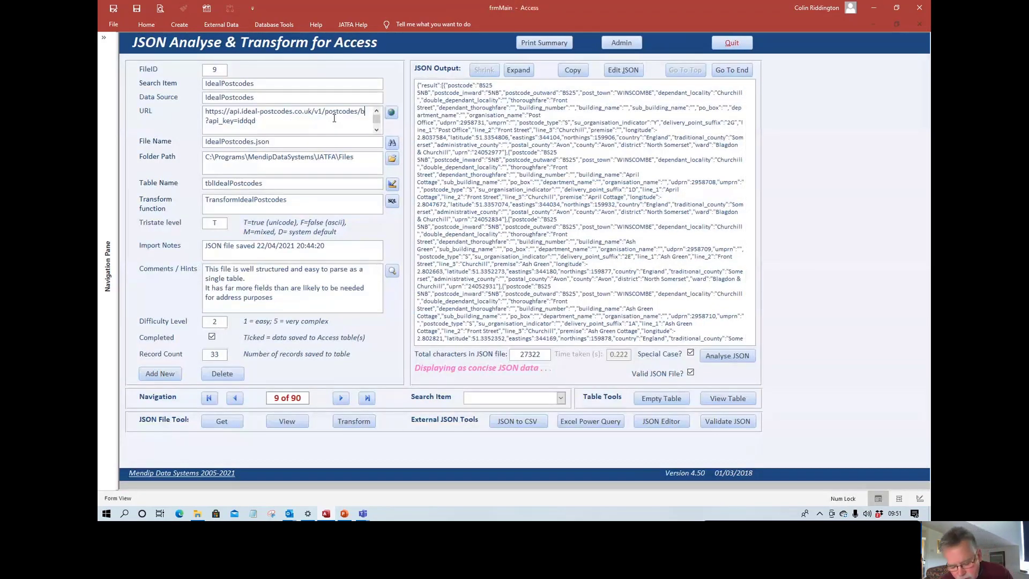
pyautogui.write('se17')
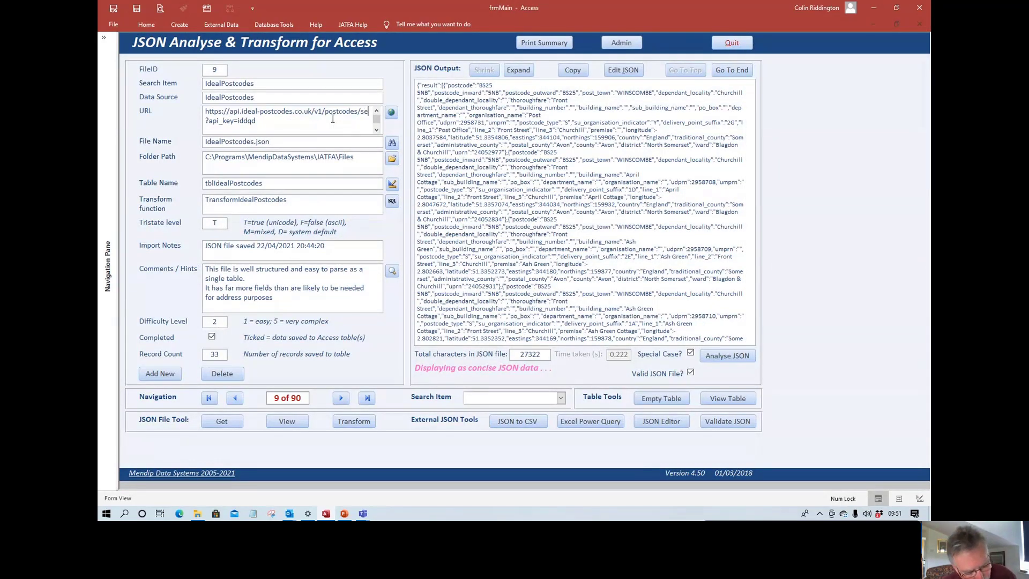
pyautogui.write('pb')
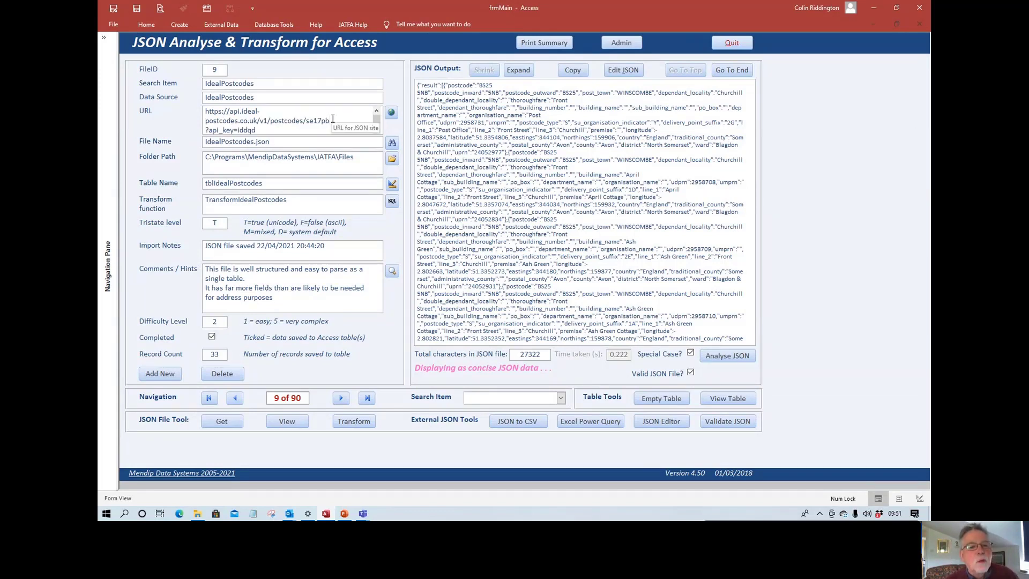
pyautogui.click(213, 420)
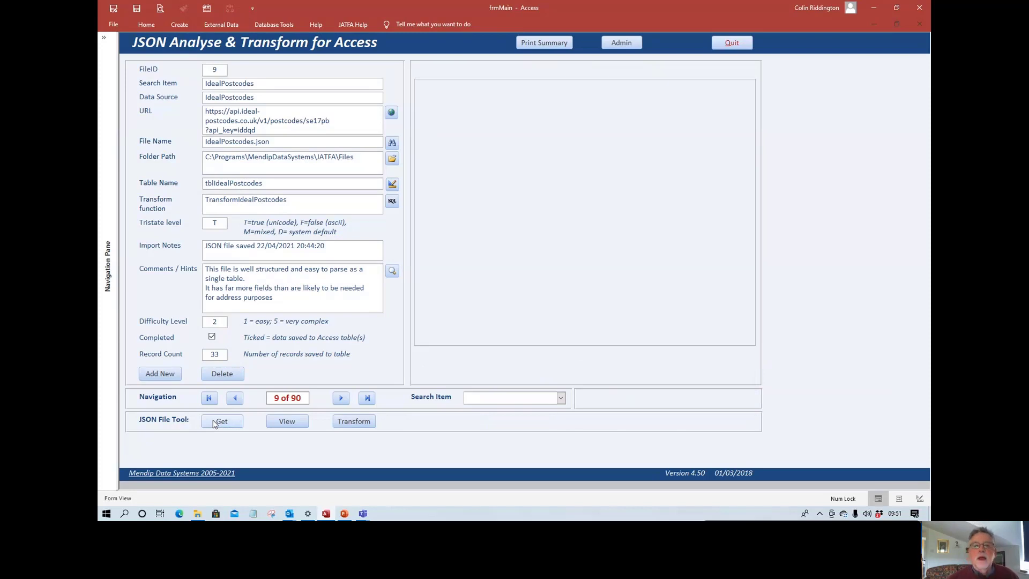
# Step: Expand the downloaded IdealPostcodes JSON output and examine the fields of the first address
pyautogui.click(519, 70)
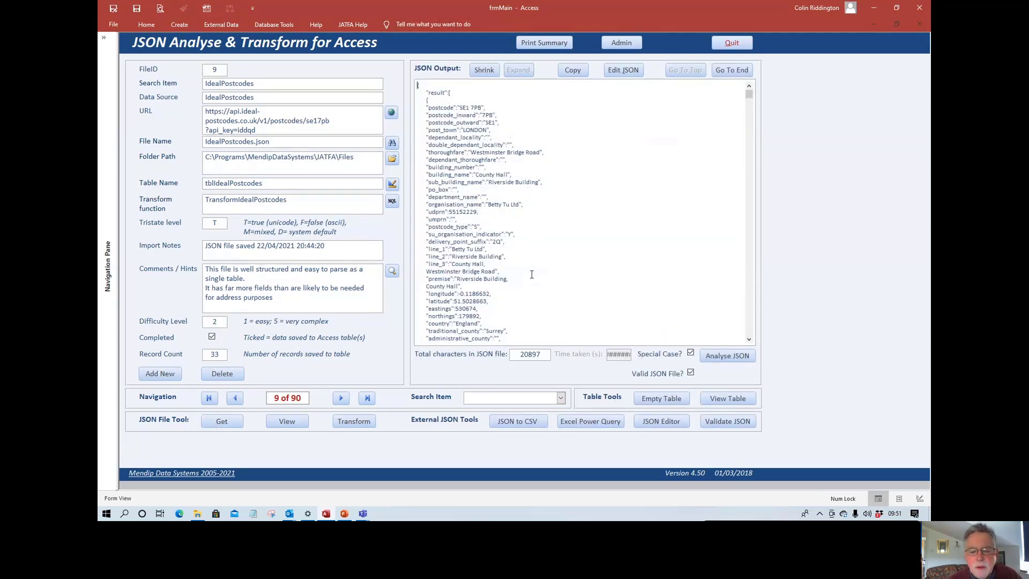
pyautogui.scroll(-4, 552, 286)
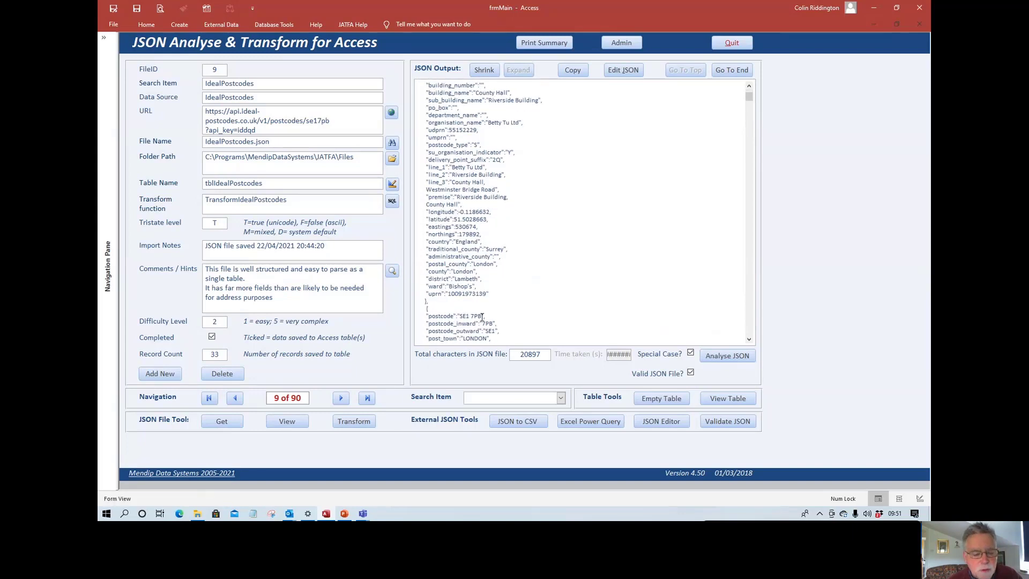
pyautogui.scroll(2, 530, 299)
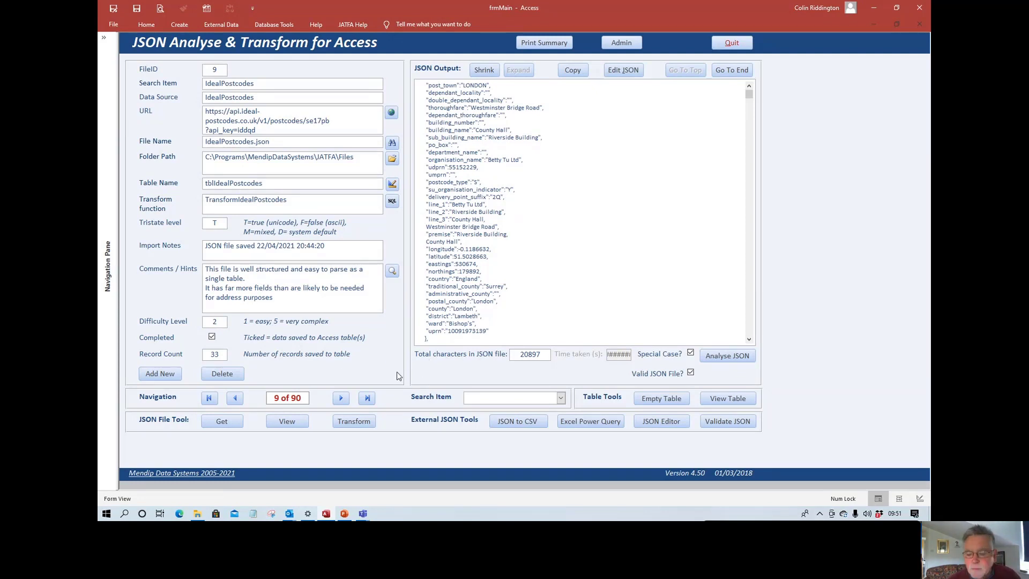
# Step: Transform the IdealPostcodes JSON into tblIdealPostcodes, allowing deletion of the existing records, then check the imported records in a maximized window and close the table
pyautogui.click(363, 424)
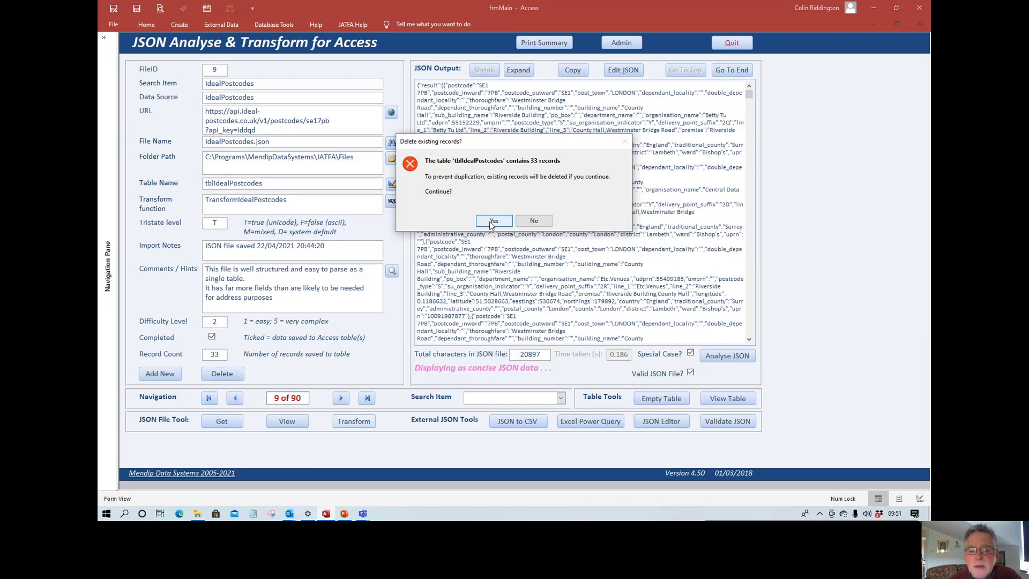
pyautogui.click(491, 221)
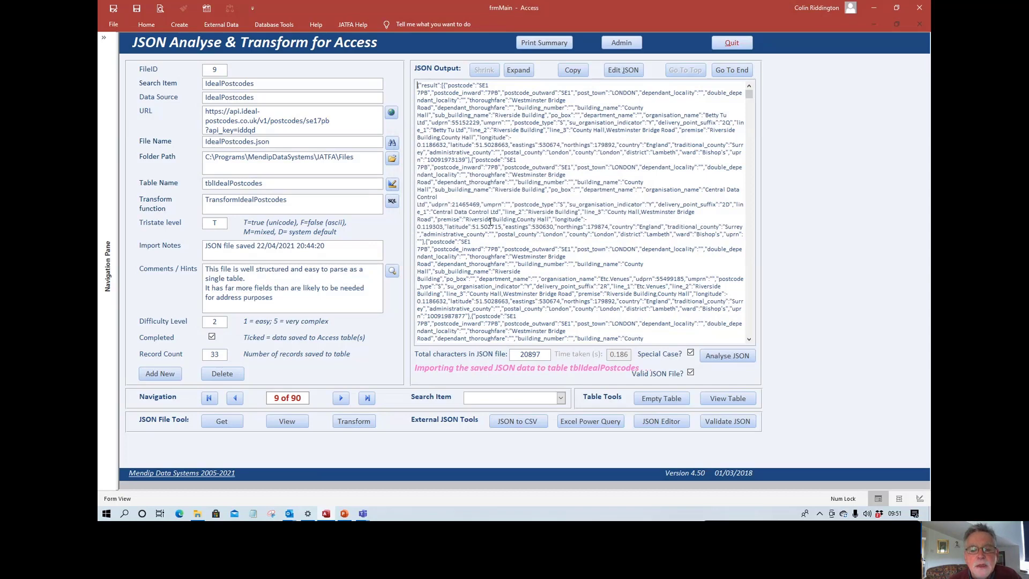
pyautogui.click(489, 209)
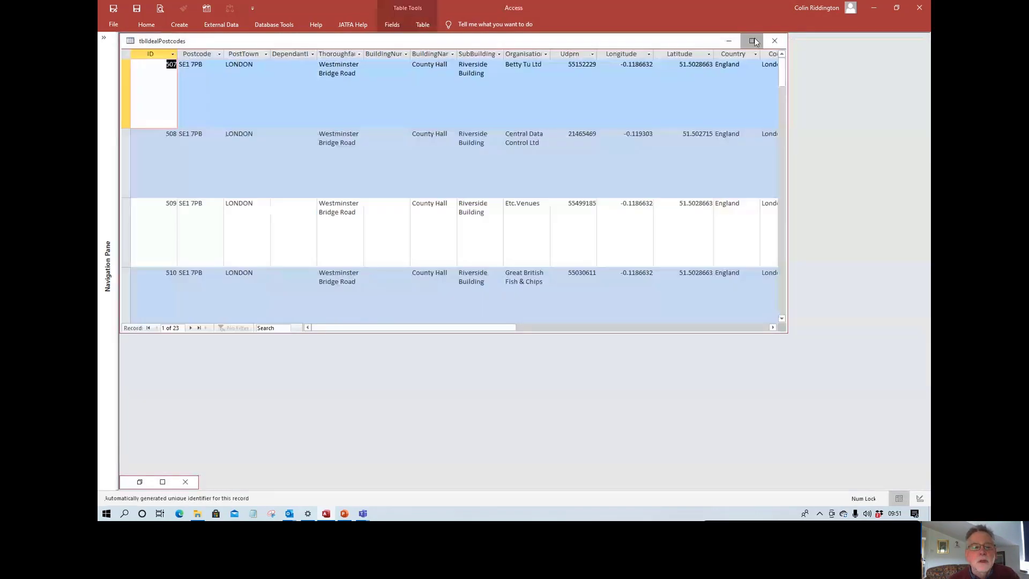
pyautogui.click(753, 41)
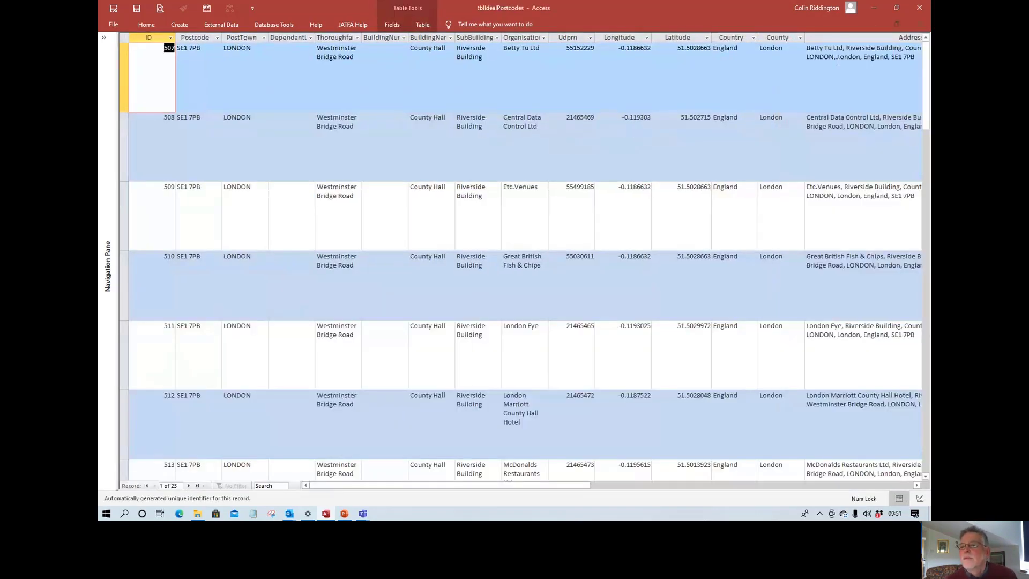
pyautogui.click(920, 24)
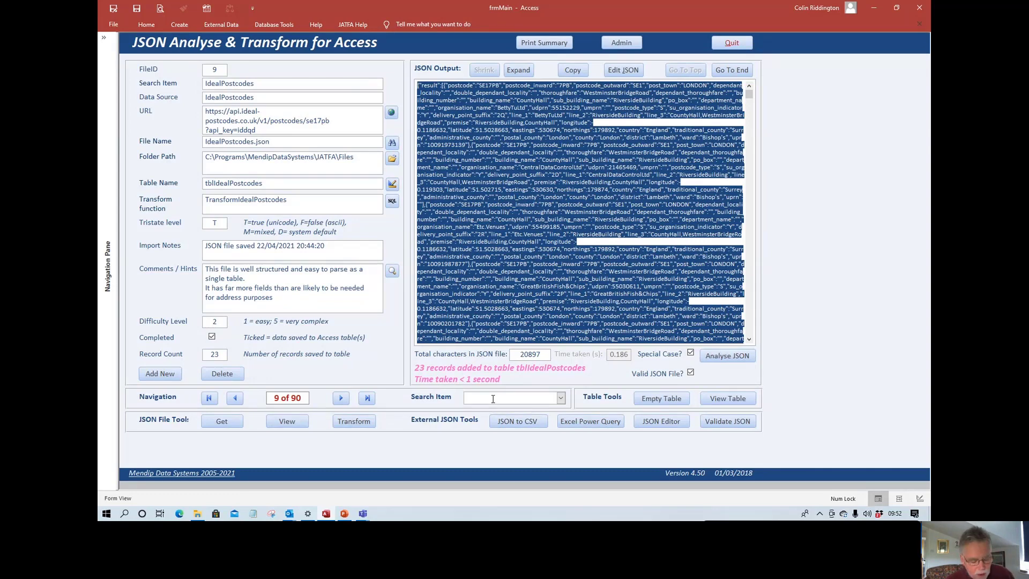
# Step: Search the items for people and load the People.json record
pyautogui.click(493, 399)
pyautogui.write('people')
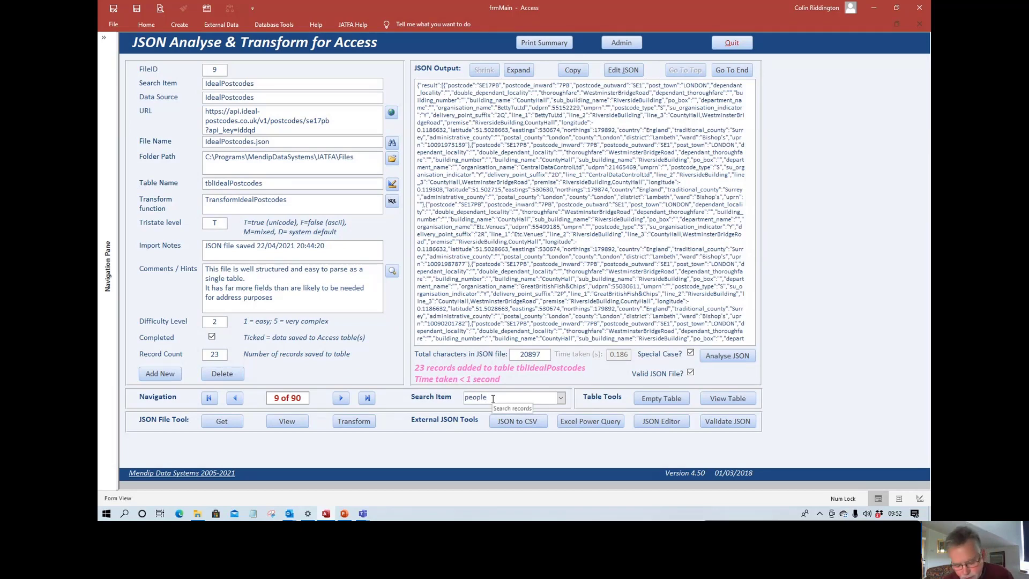
pyautogui.press('Return')
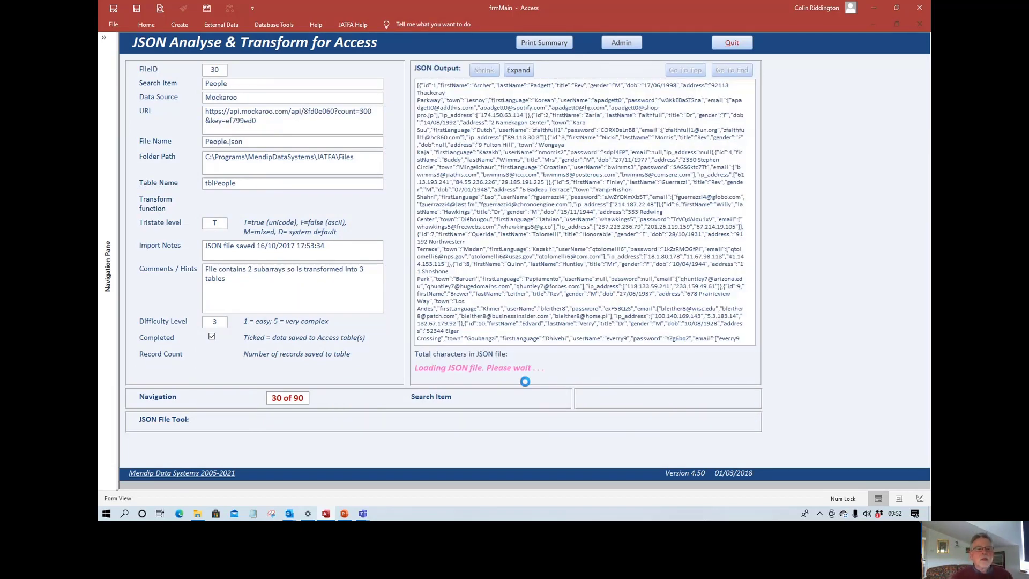
# Step: Expand the People JSON output and its list of table names, and examine the email and ip_address subarrays in the data
pyautogui.click(524, 74)
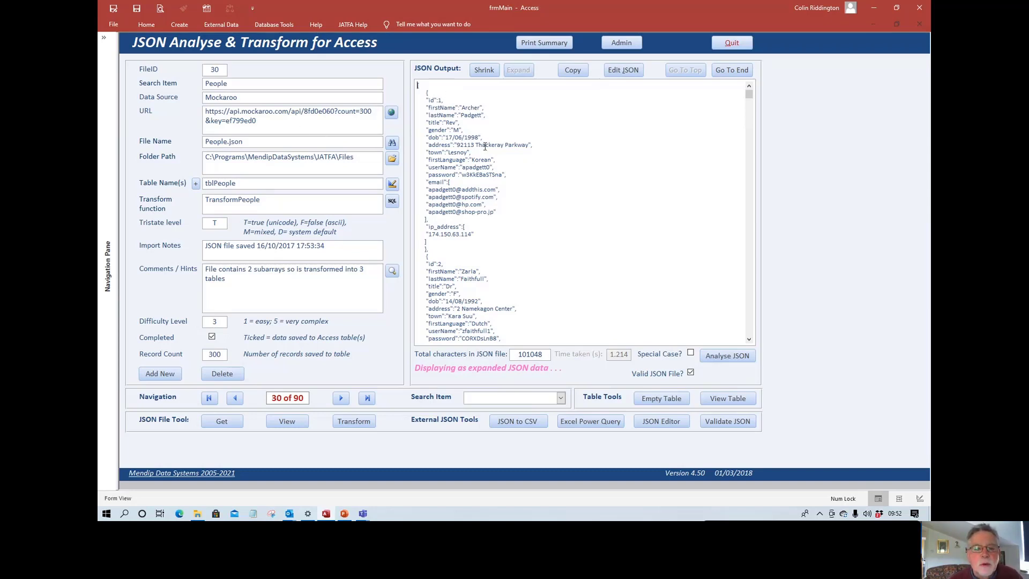
pyautogui.click(196, 185)
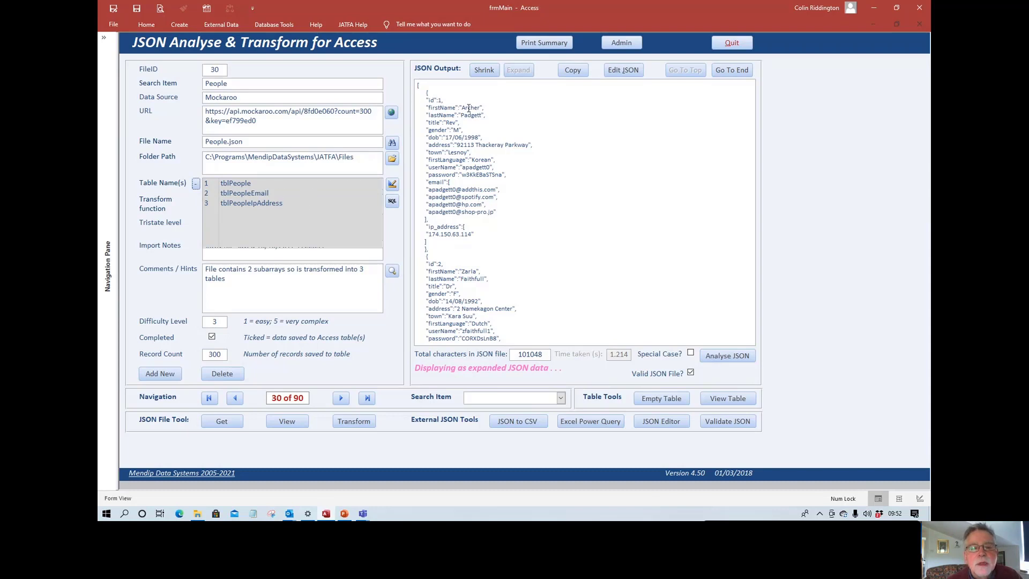
pyautogui.click(510, 174)
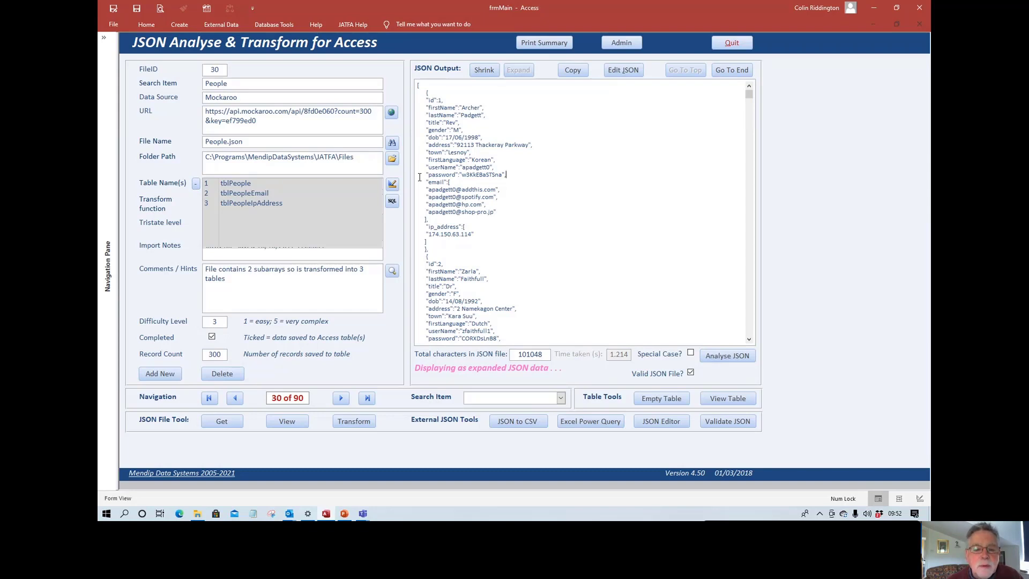
pyautogui.moveTo(420, 181); pyautogui.dragTo(507, 218)
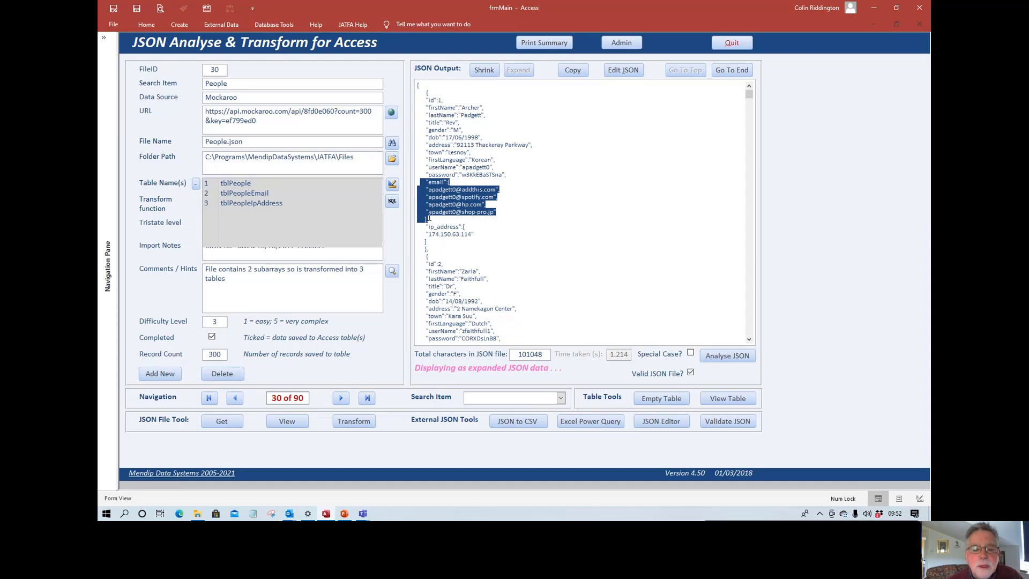
pyautogui.moveTo(426, 225); pyautogui.dragTo(479, 232)
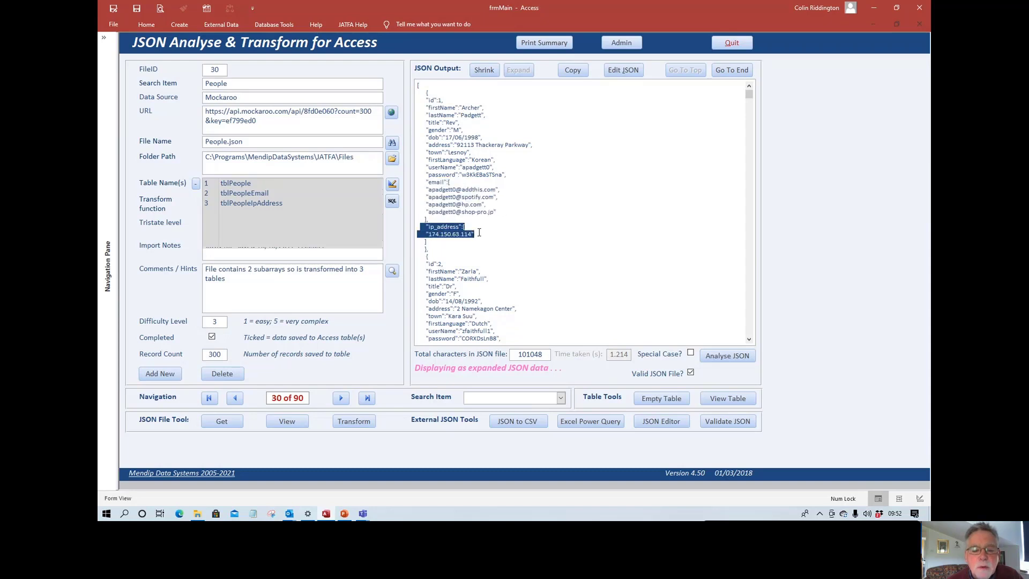
pyautogui.scroll(-6, 494, 239)
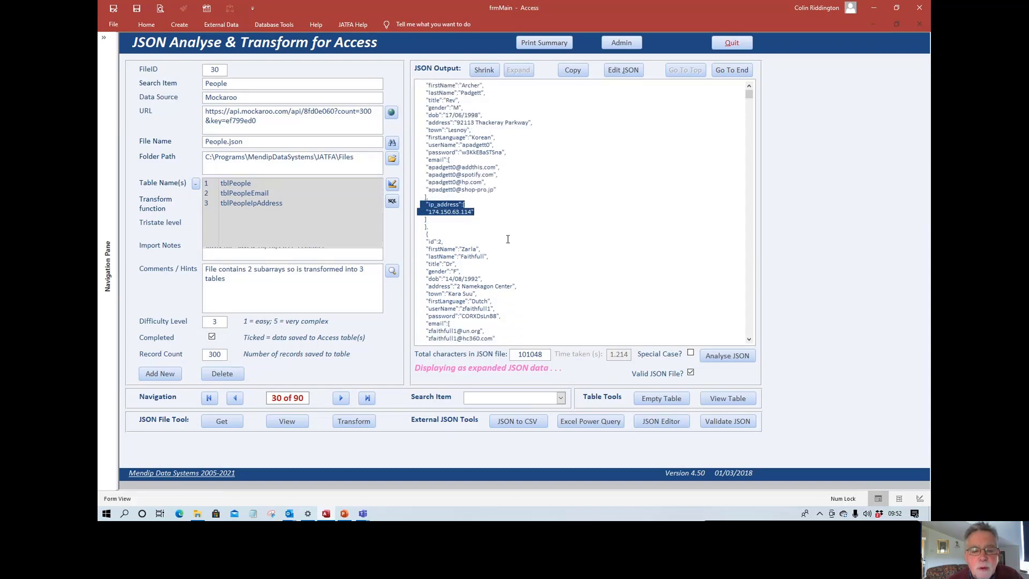
# Step: Examine the email and ip_address subarrays of the second person (id 2) in the expanded JSON output
pyautogui.scroll(-2, 504, 236)
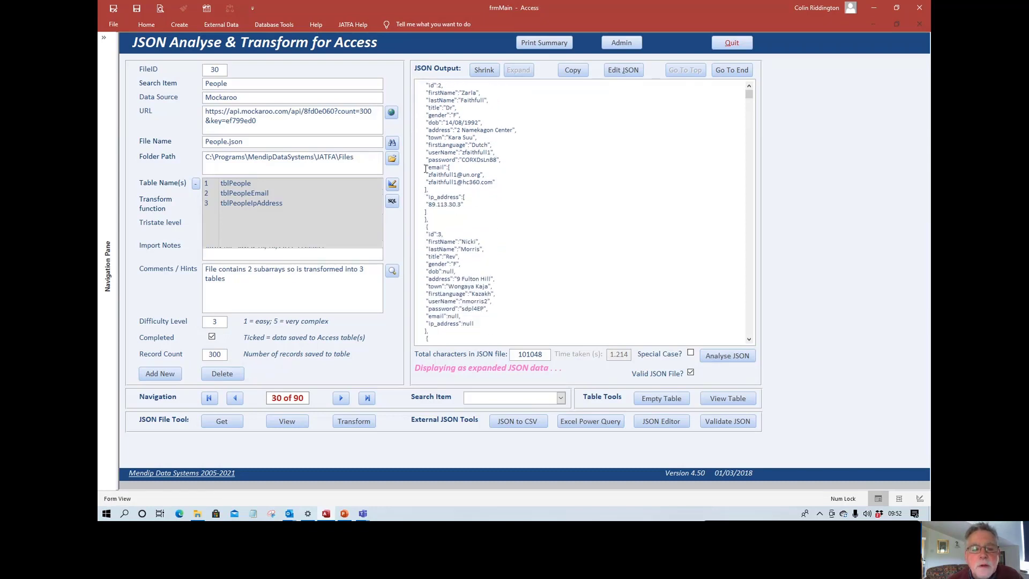
pyautogui.moveTo(424, 166); pyautogui.dragTo(427, 213)
pyautogui.click(423, 196)
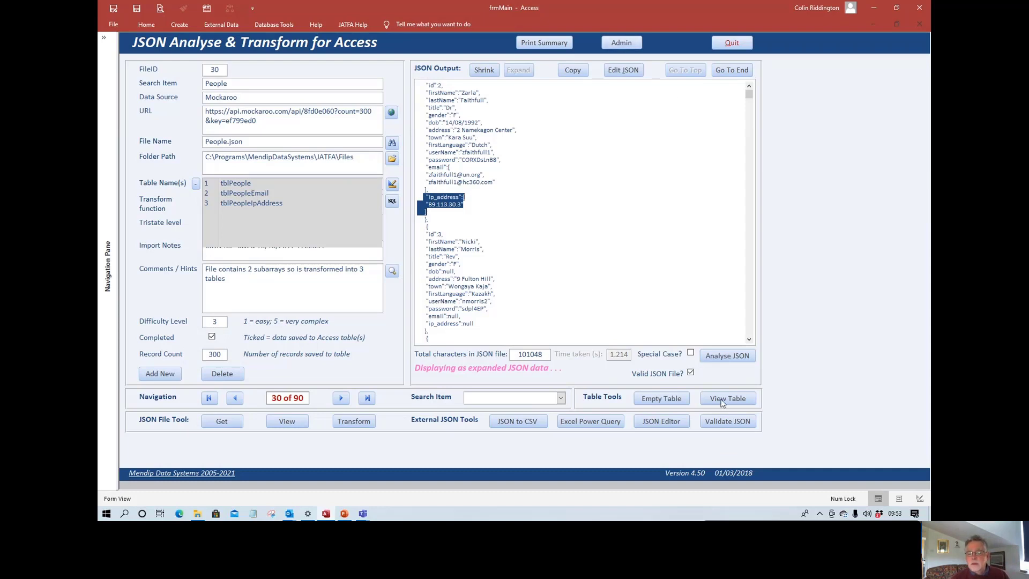
# Step: Open the file analysis of People.json, remove all suggested fields and rerun the analysis, and review the rebuilt field list with the JSON contents expanded
pyautogui.click(720, 356)
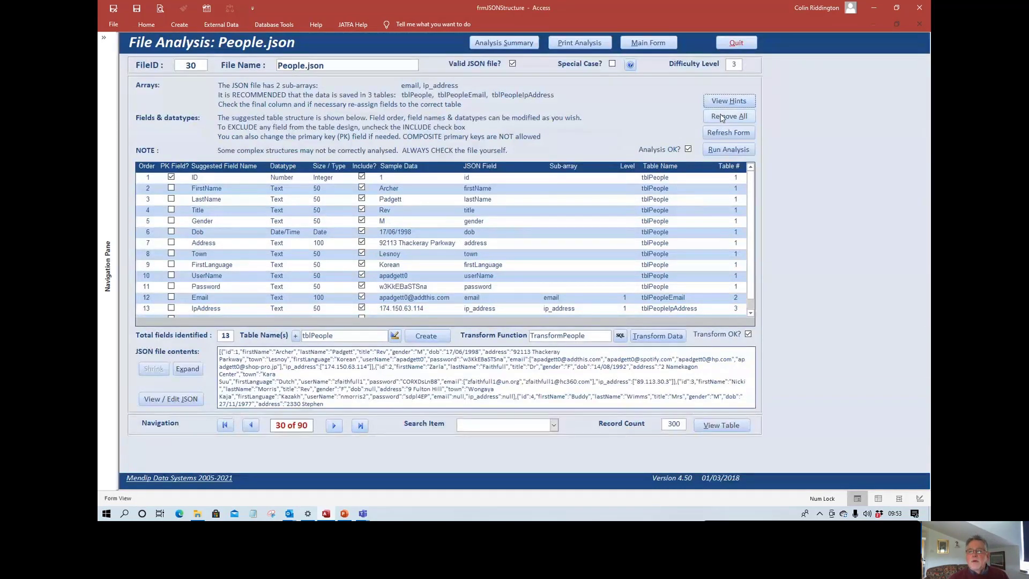
pyautogui.click(720, 114)
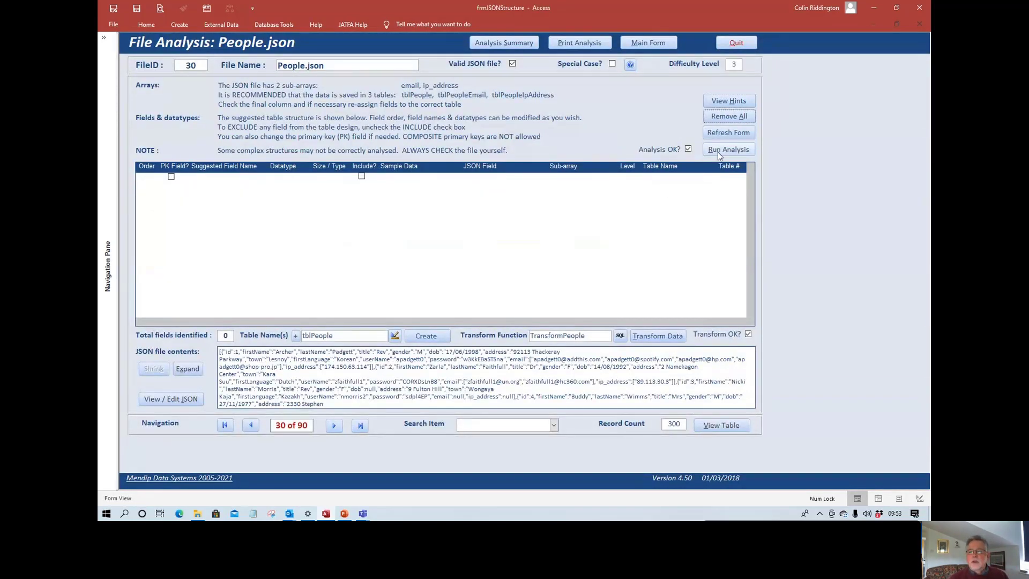
pyautogui.click(718, 151)
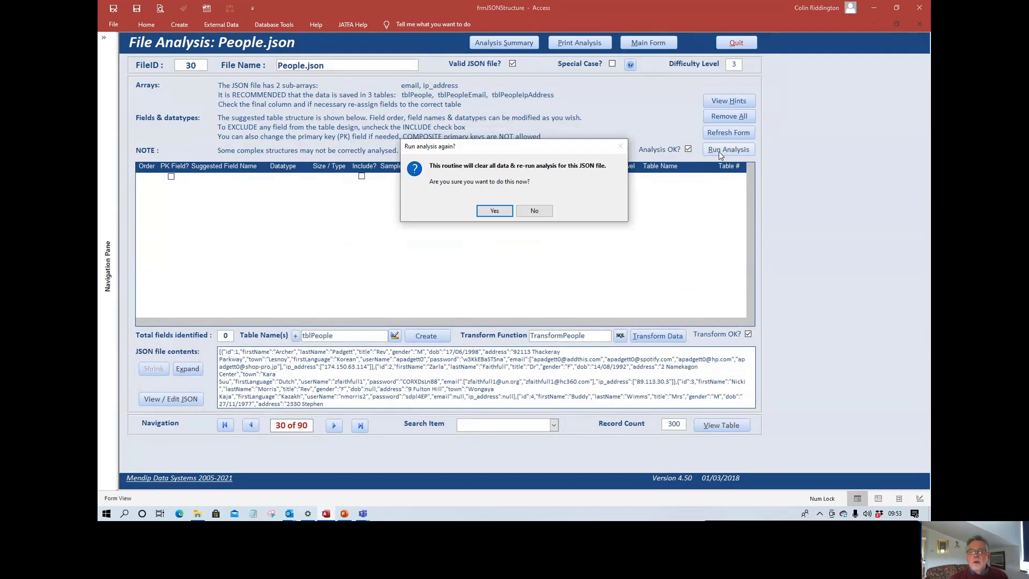
pyautogui.click(494, 210)
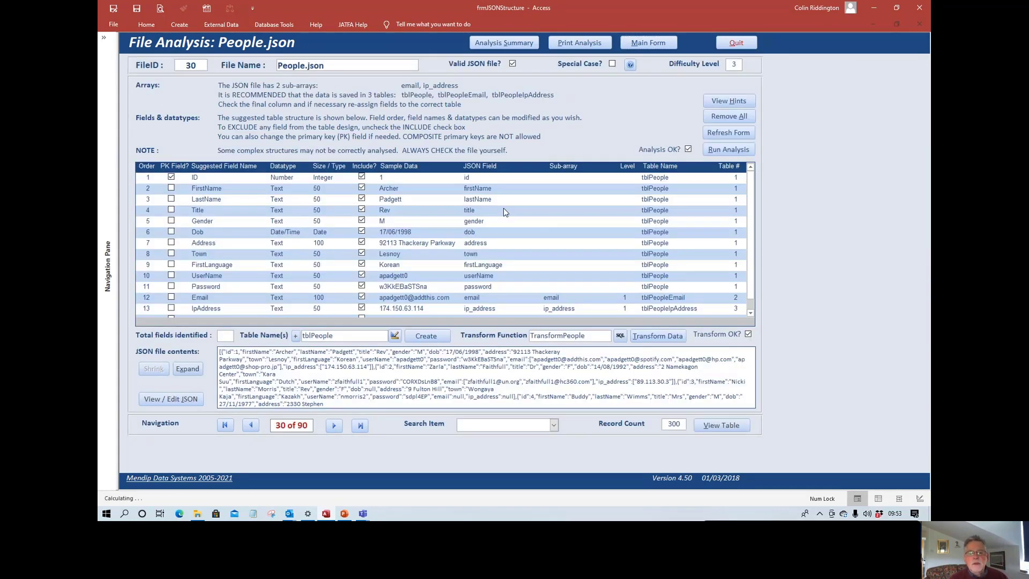
pyautogui.click(532, 229)
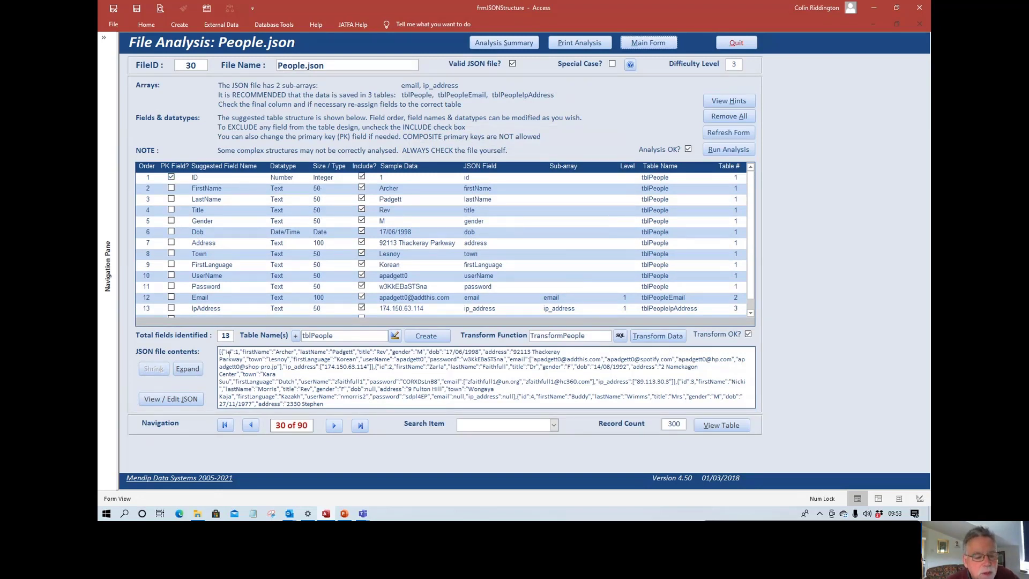
pyautogui.click(187, 368)
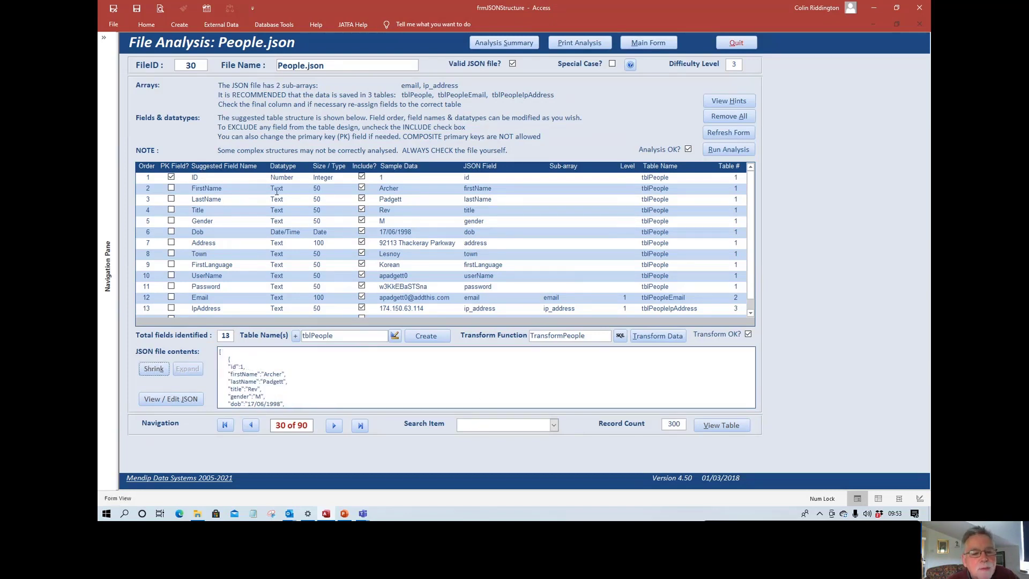
pyautogui.scroll(-2, 236, 191)
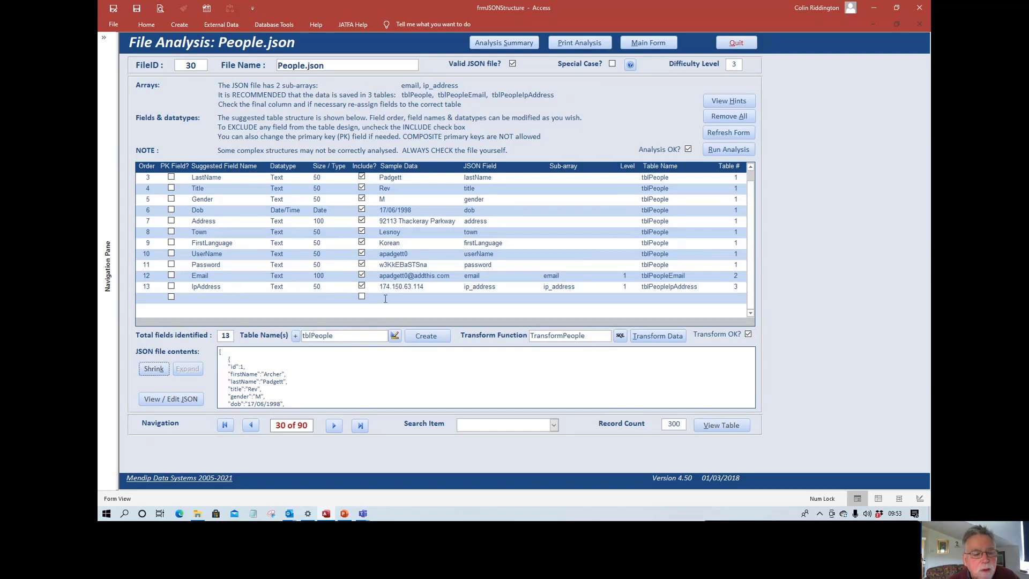
# Step: Examine the table designs of tblPeople, tblPeopleEmail and tblPeopleIpAddress, closing each design
pyautogui.click(394, 336)
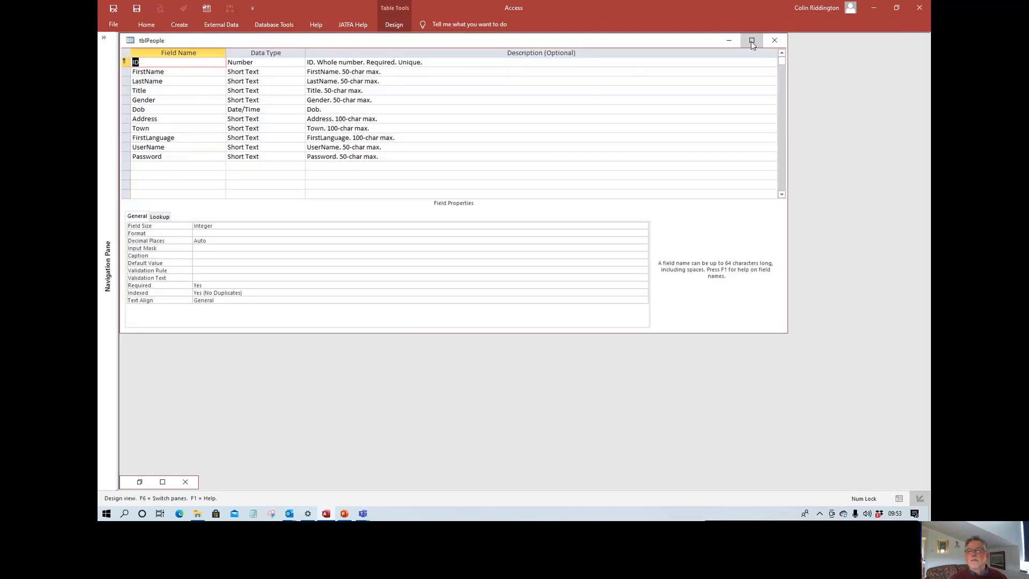
pyautogui.click(773, 40)
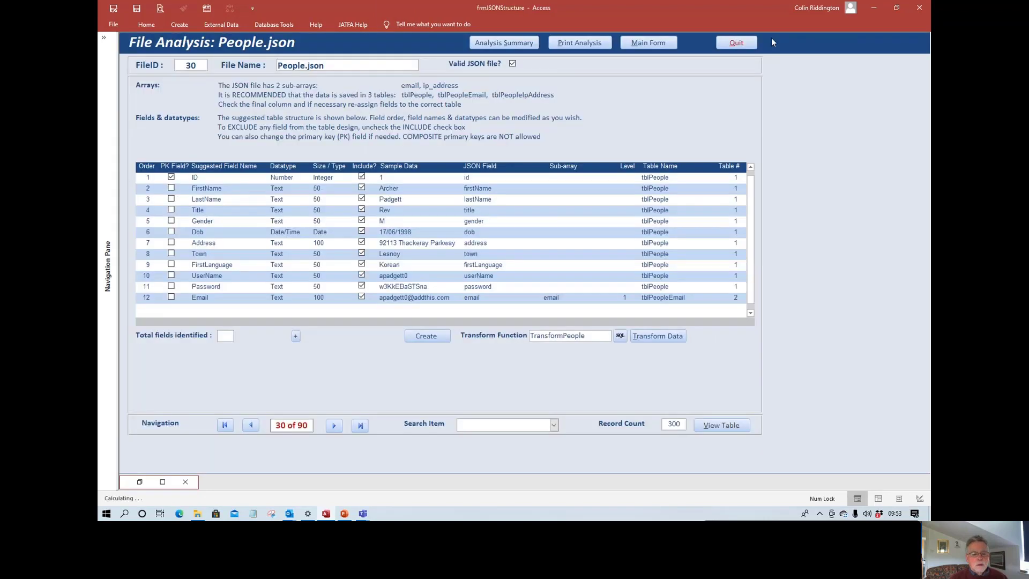
pyautogui.click(394, 336)
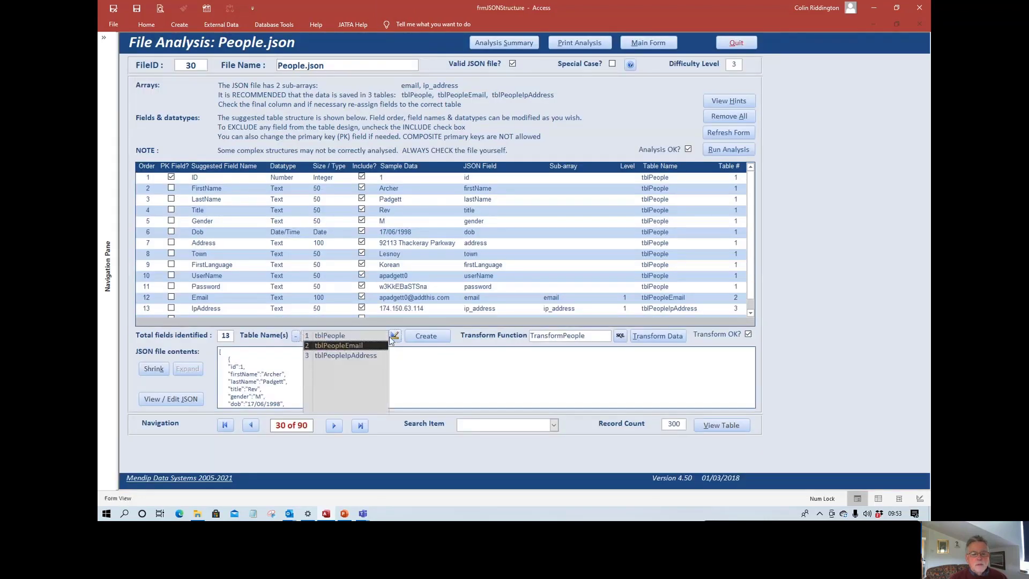
pyautogui.click(339, 345)
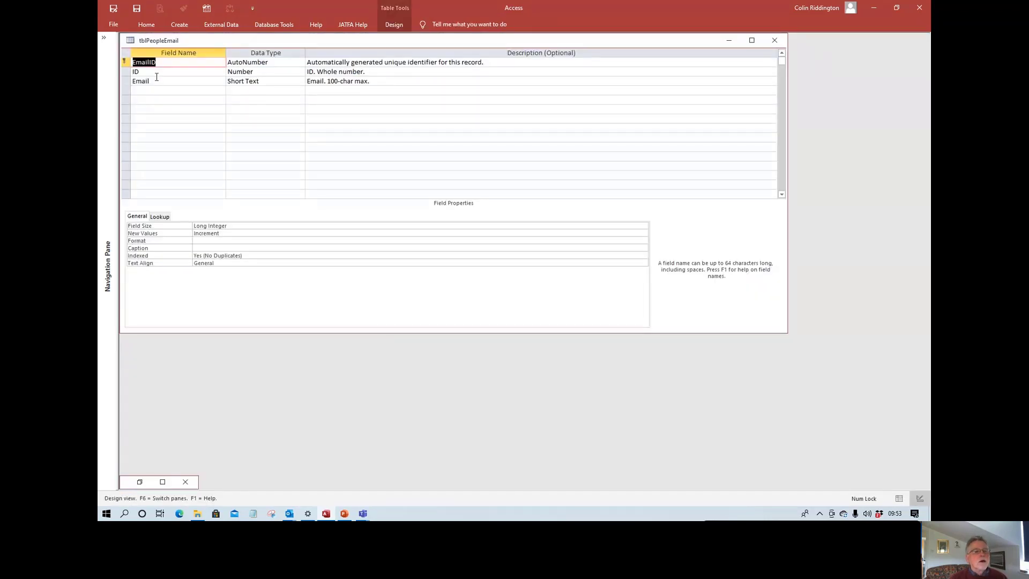
pyautogui.click(775, 41)
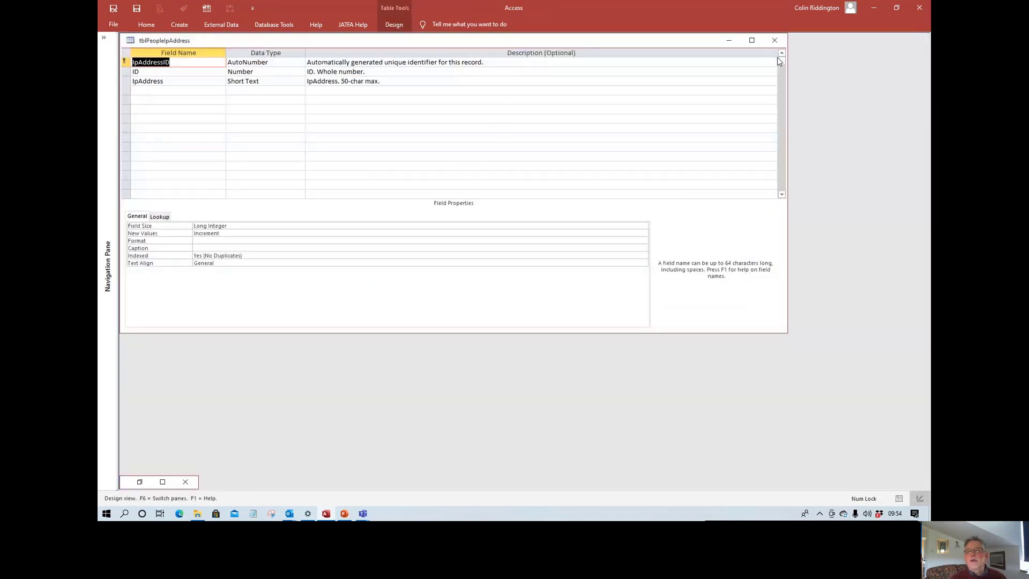
pyautogui.click(774, 40)
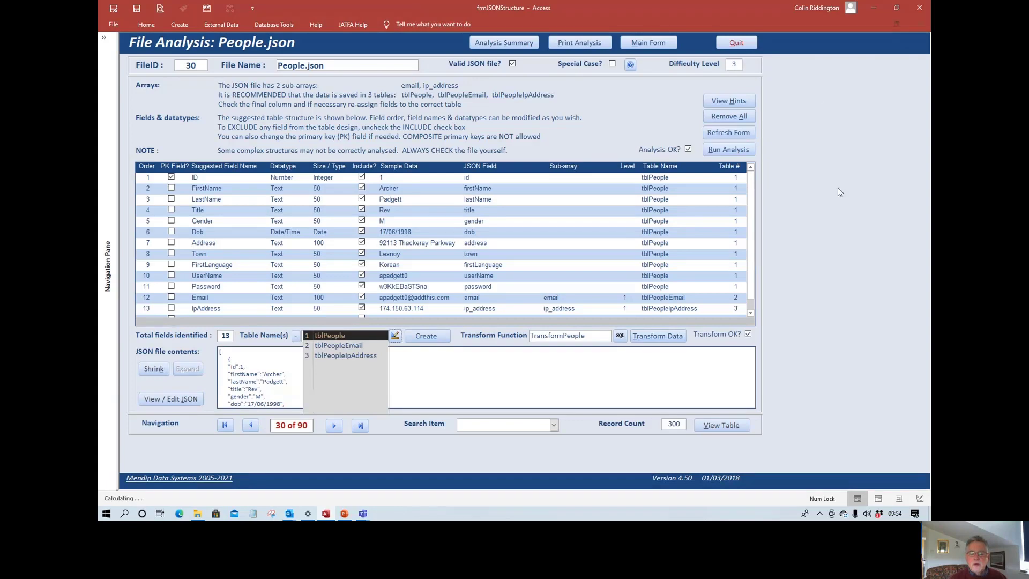
# Step: Open the TransformPeople function code, examine the sections that fill tblPeople, tblPeopleEmail and tblPeopleIpAddress, and close the code editor
pyautogui.click(620, 337)
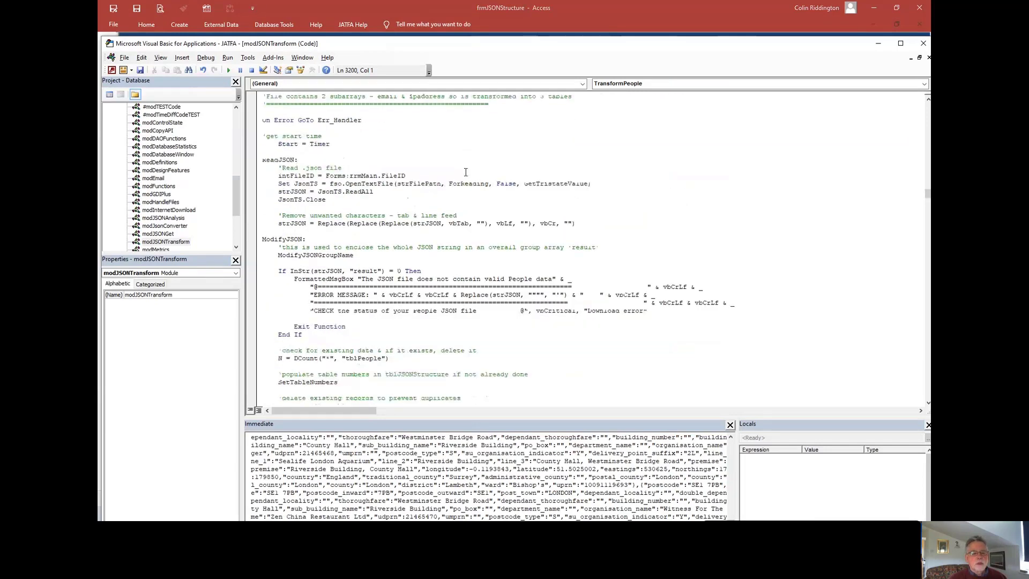
pyautogui.scroll(-12, 466, 172)
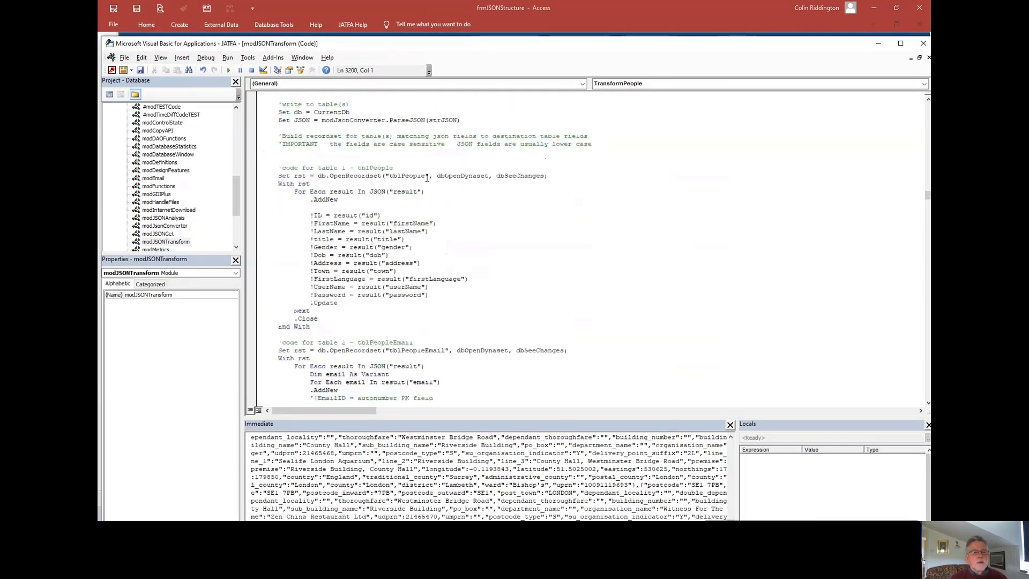
pyautogui.click(268, 169)
pyautogui.scroll(-2, 520, 235)
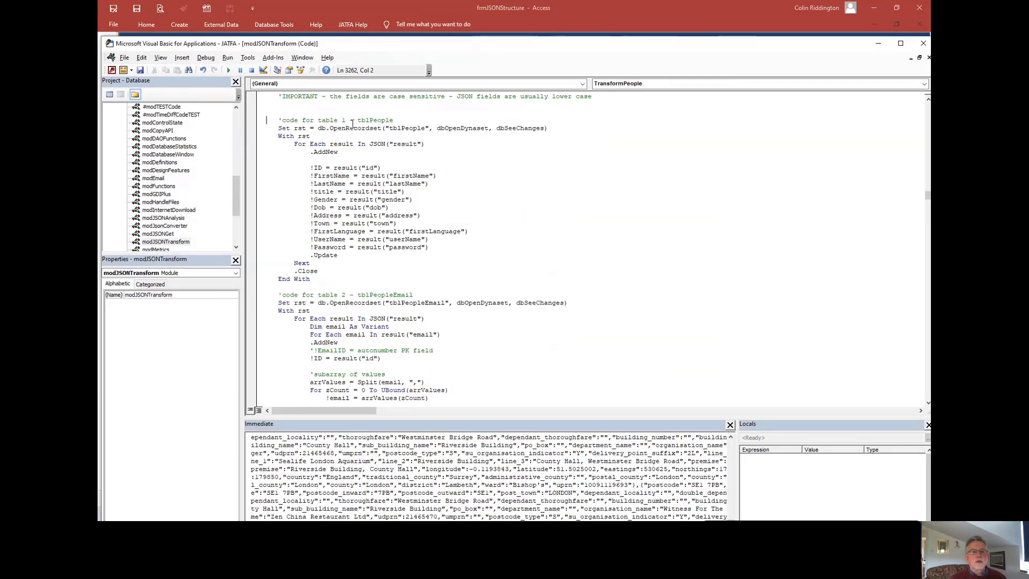
pyautogui.scroll(-4, 395, 259)
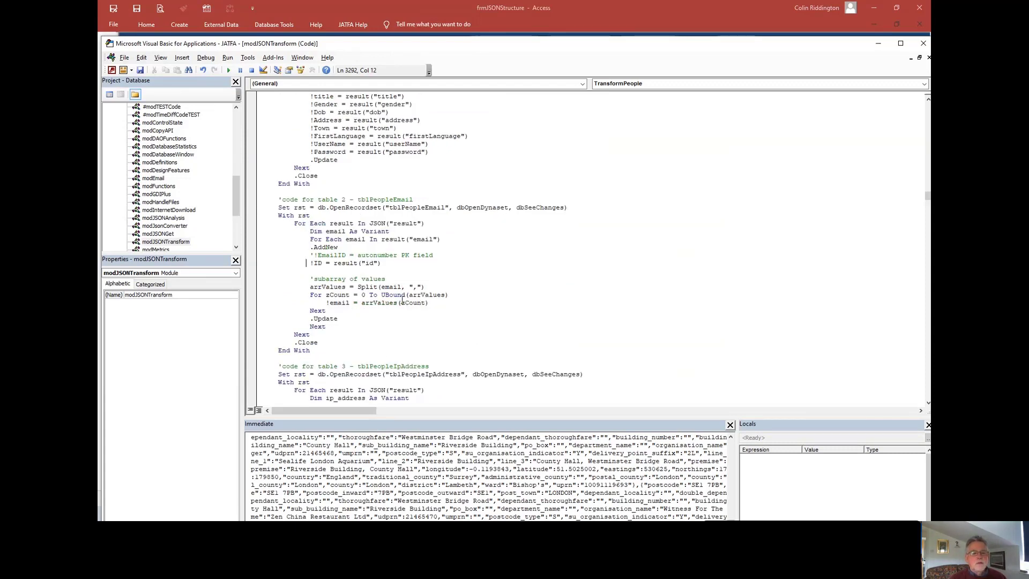
pyautogui.scroll(-2, 414, 292)
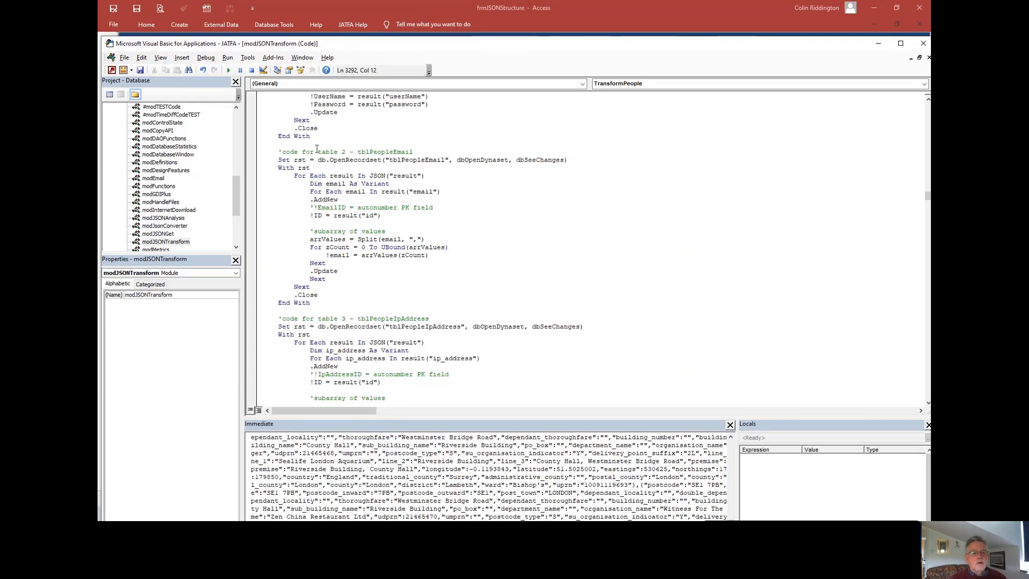
pyautogui.scroll(-5, 273, 236)
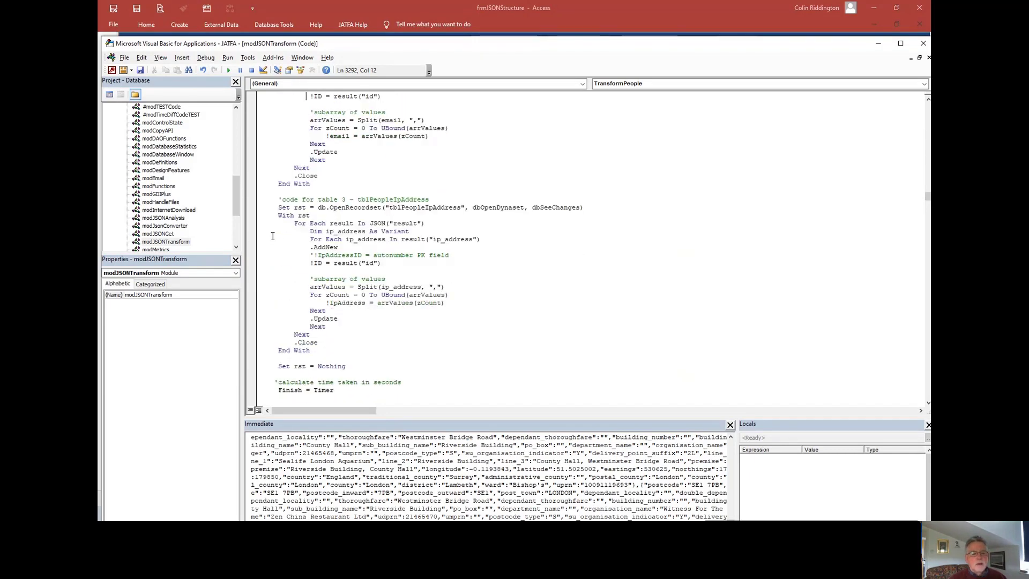
pyautogui.scroll(-1, 272, 236)
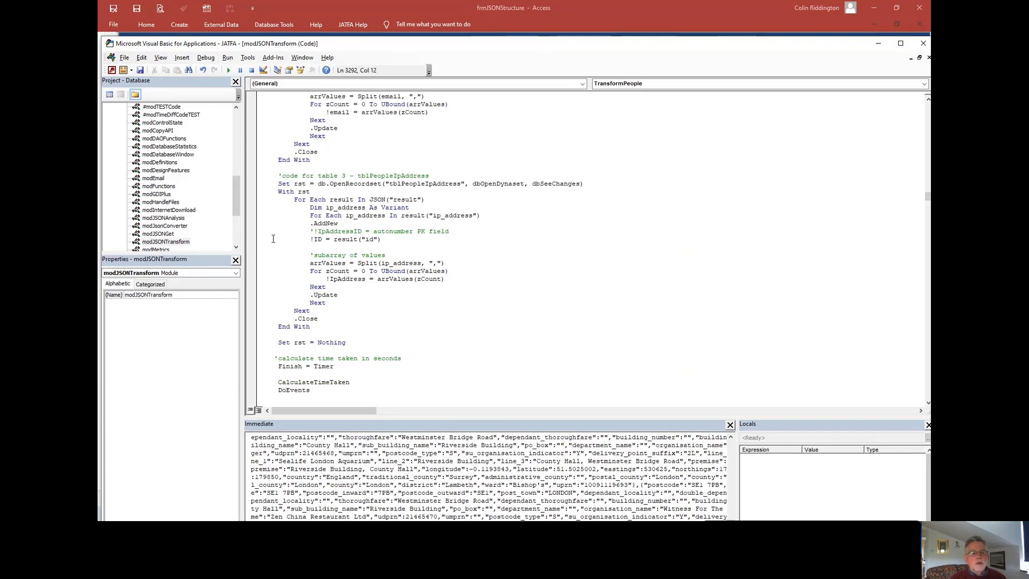
pyautogui.scroll(-9, 314, 356)
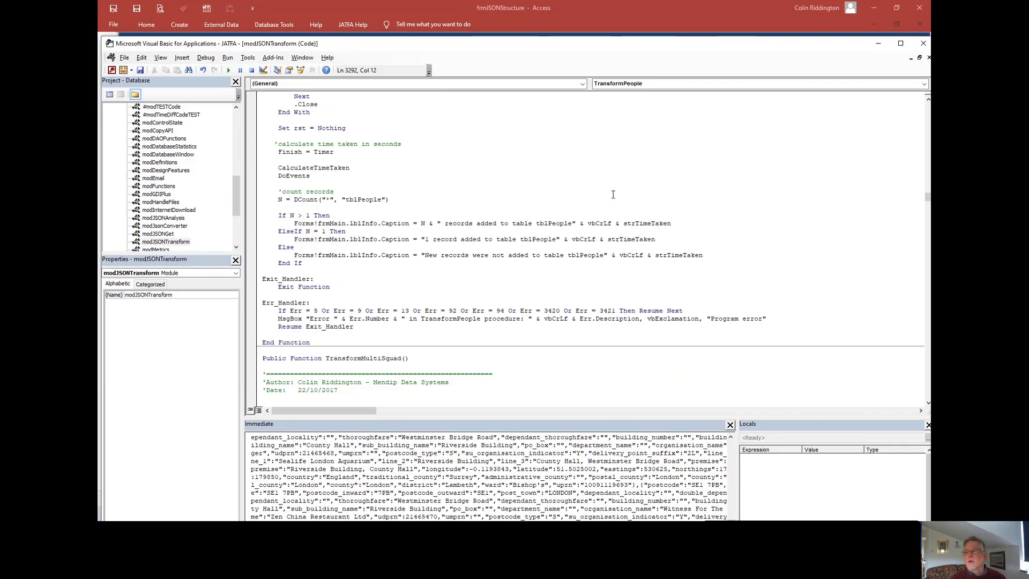
pyautogui.click(923, 45)
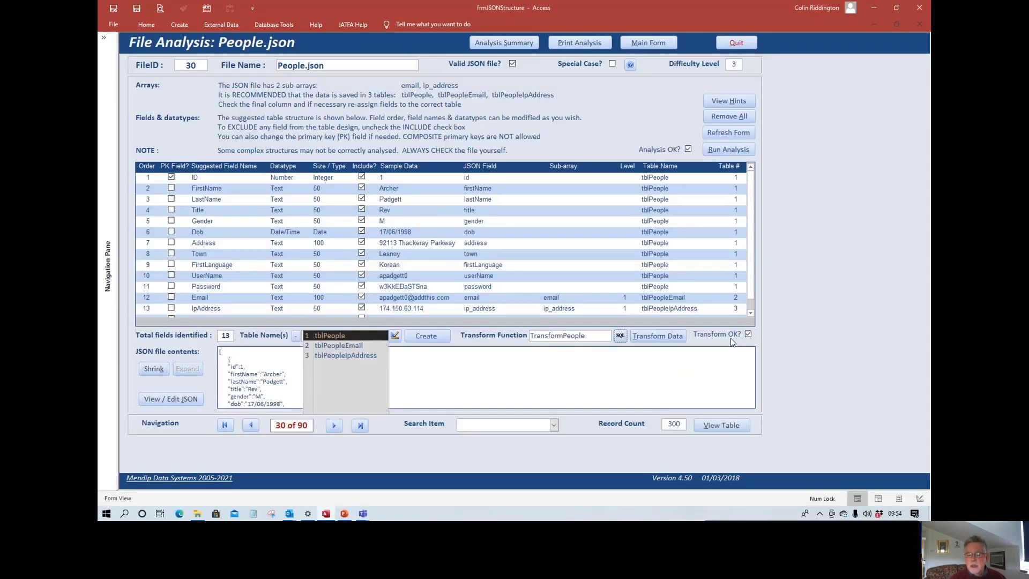
# Step: View the tblPeople records, expand the linked emails and IP addresses of persons 1 and 5, and close the table
pyautogui.click(726, 425)
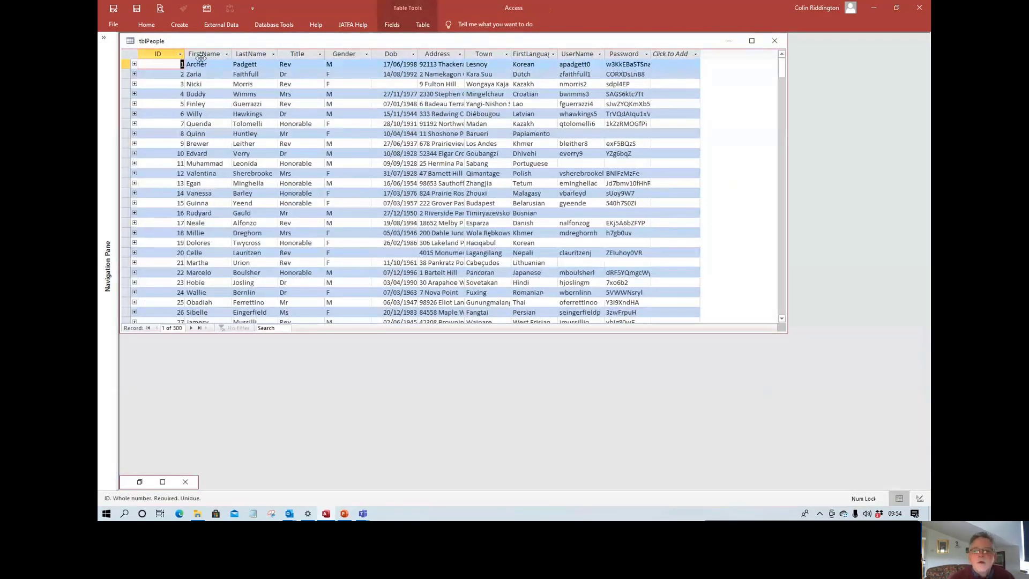
pyautogui.click(134, 65)
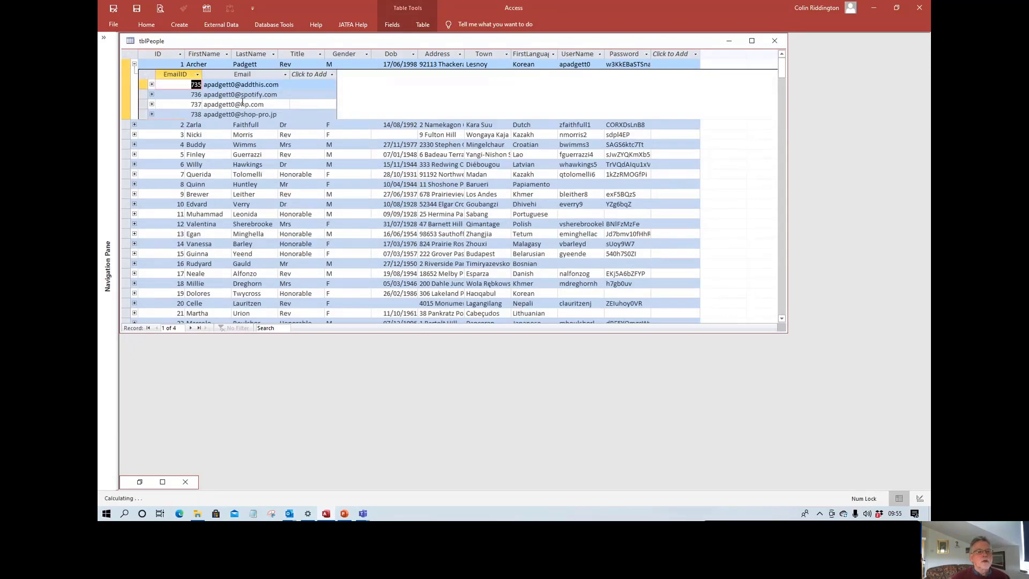
pyautogui.click(151, 94)
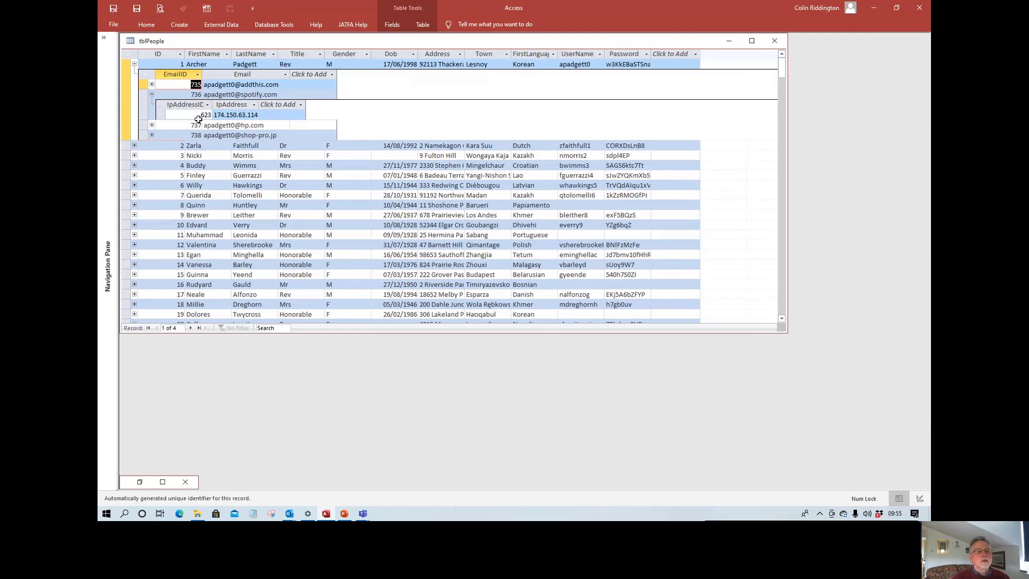
pyautogui.click(135, 175)
pyautogui.click(152, 195)
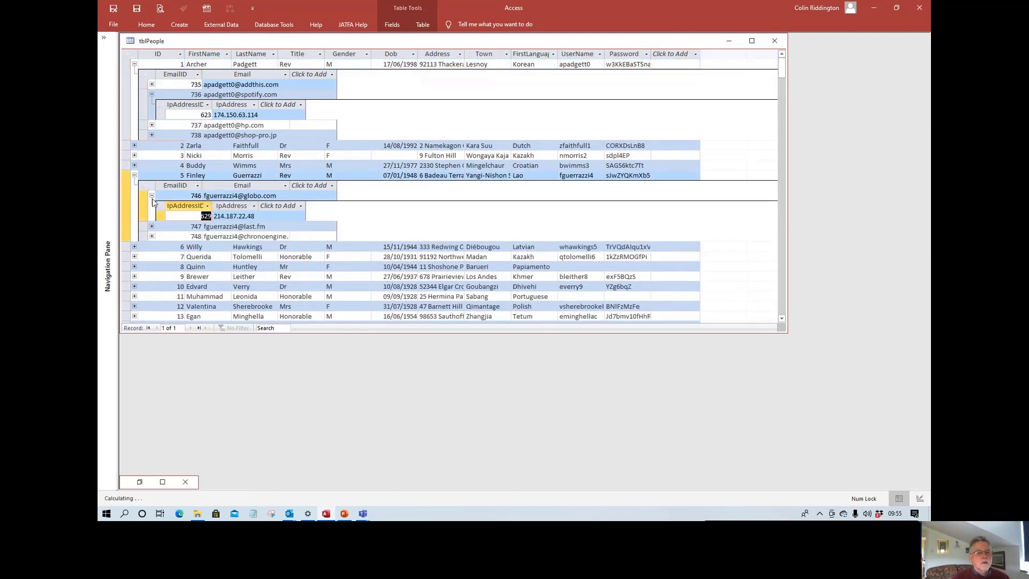
pyautogui.click(152, 237)
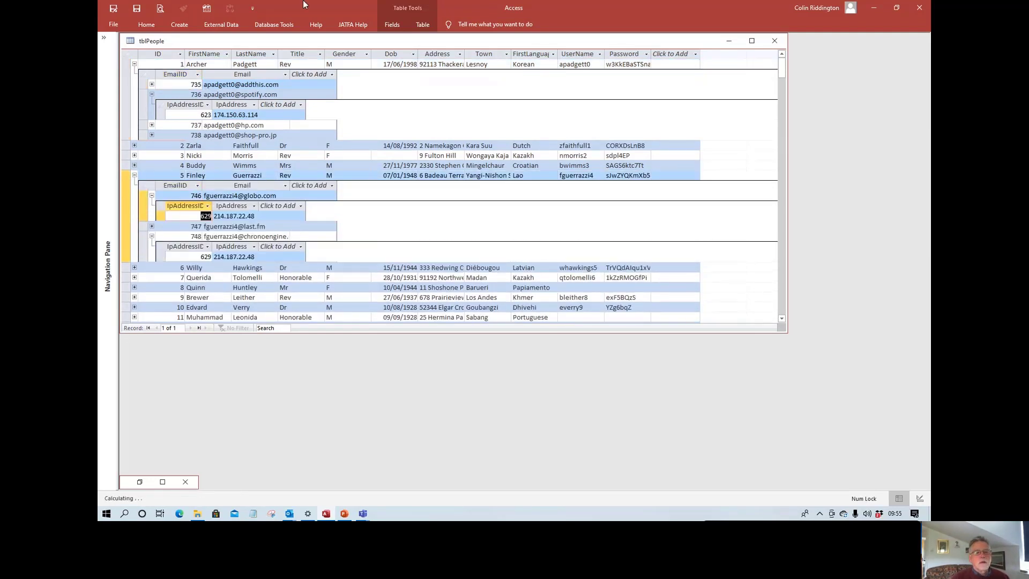
pyautogui.click(773, 41)
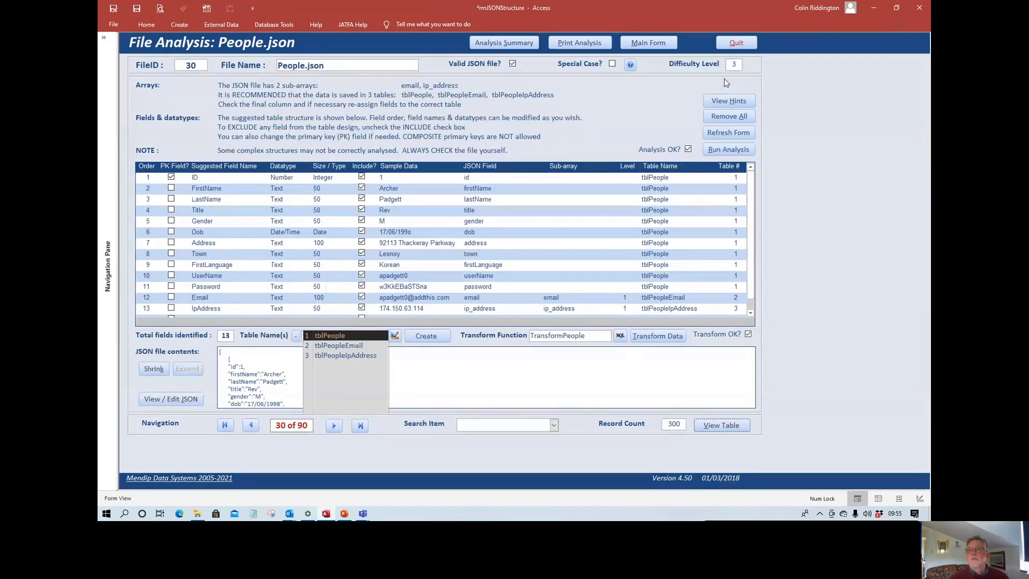
# Step: Minimize Access to return to the slideshow and advance to the Currency Exchange Rate Tracker (CERT) slide
pyautogui.click(873, 11)
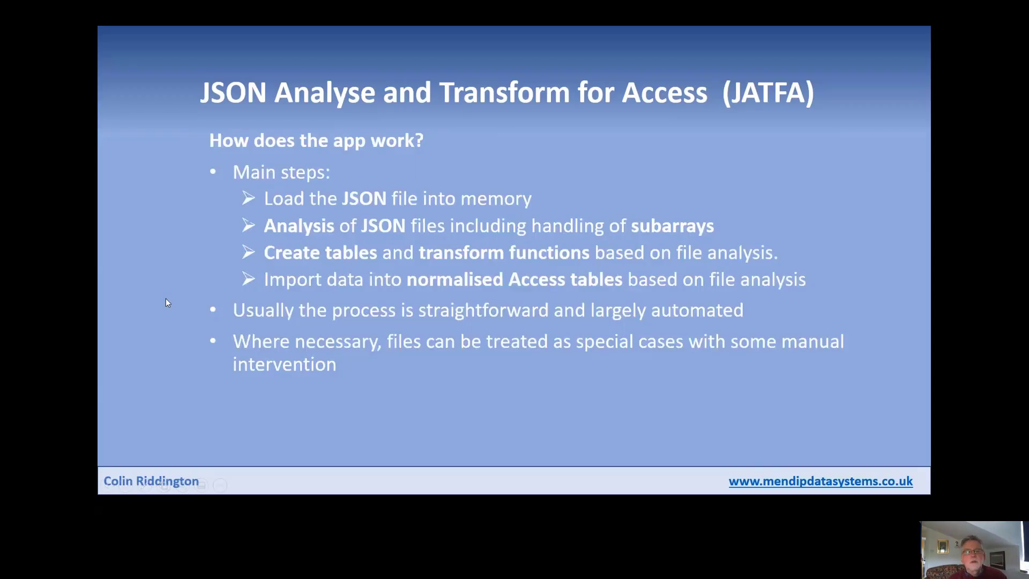
pyautogui.click(165, 298)
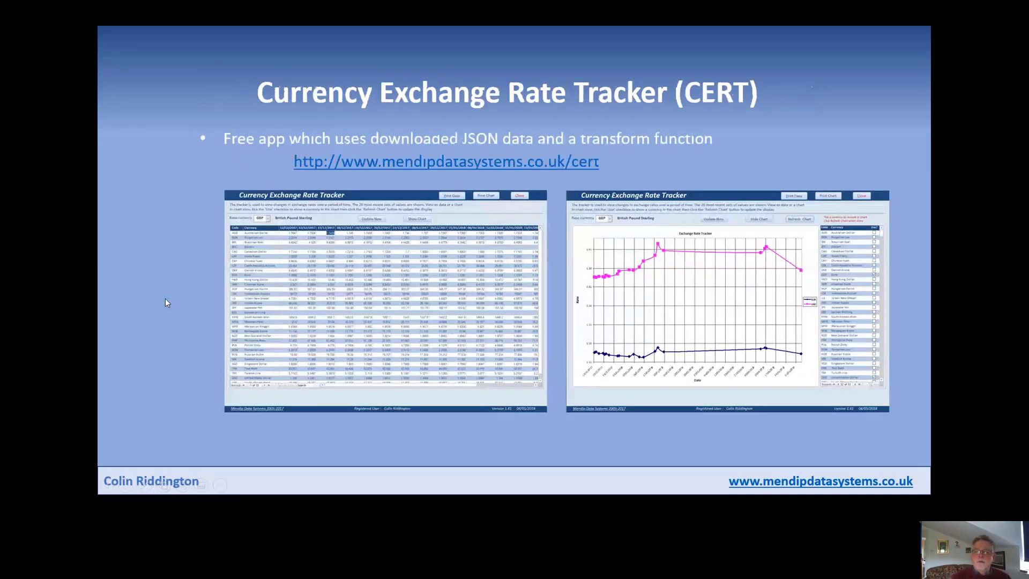